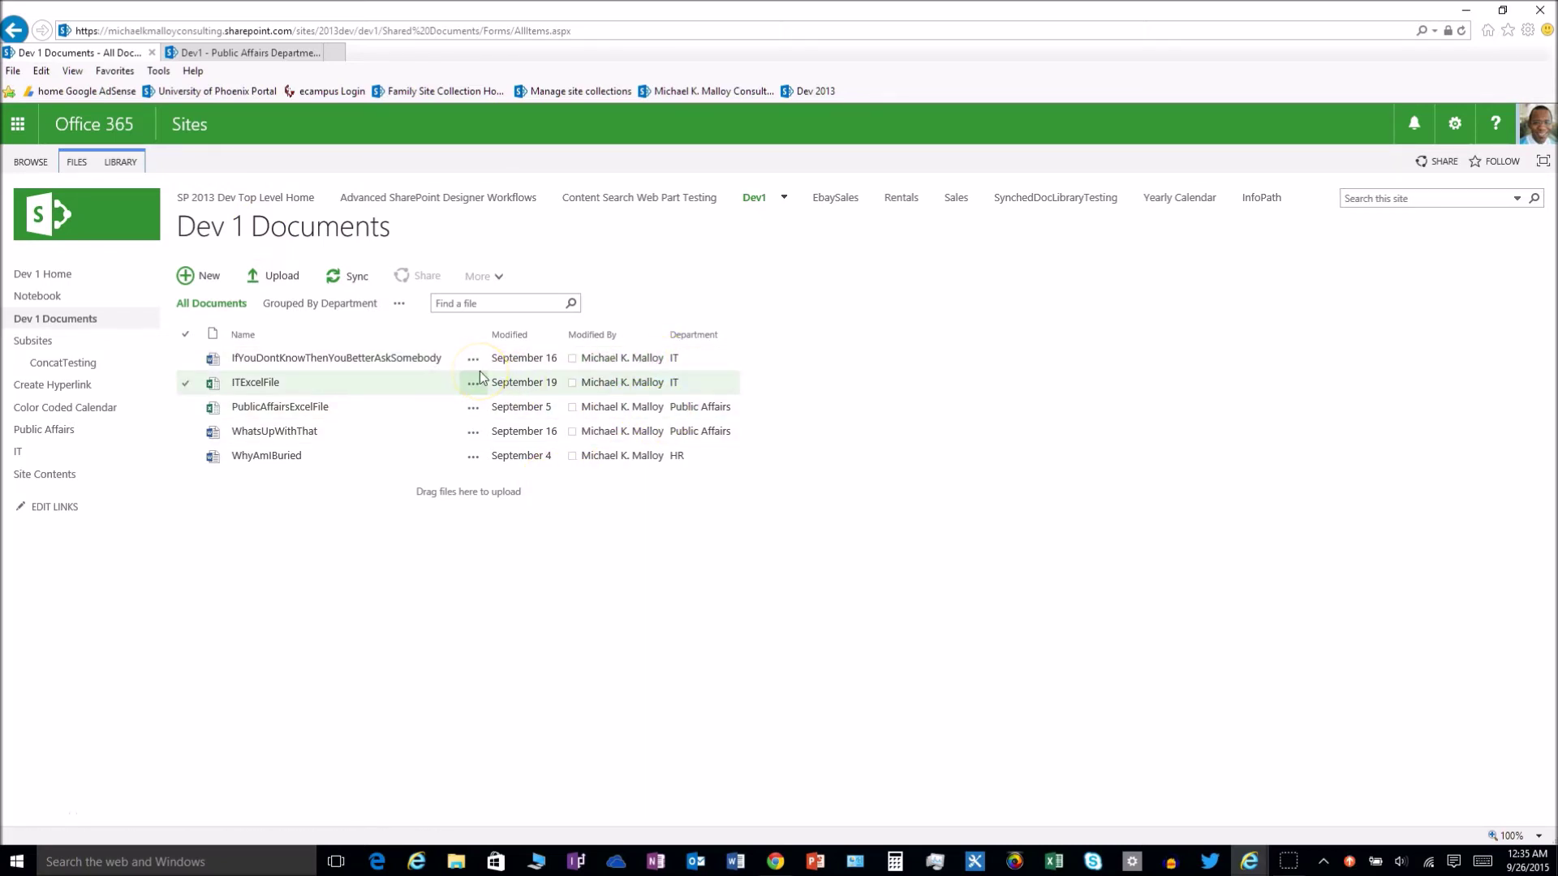
- Look over the Dev 1 Documents file rows, then go to the IT Department page
click(599, 392)
click(604, 410)
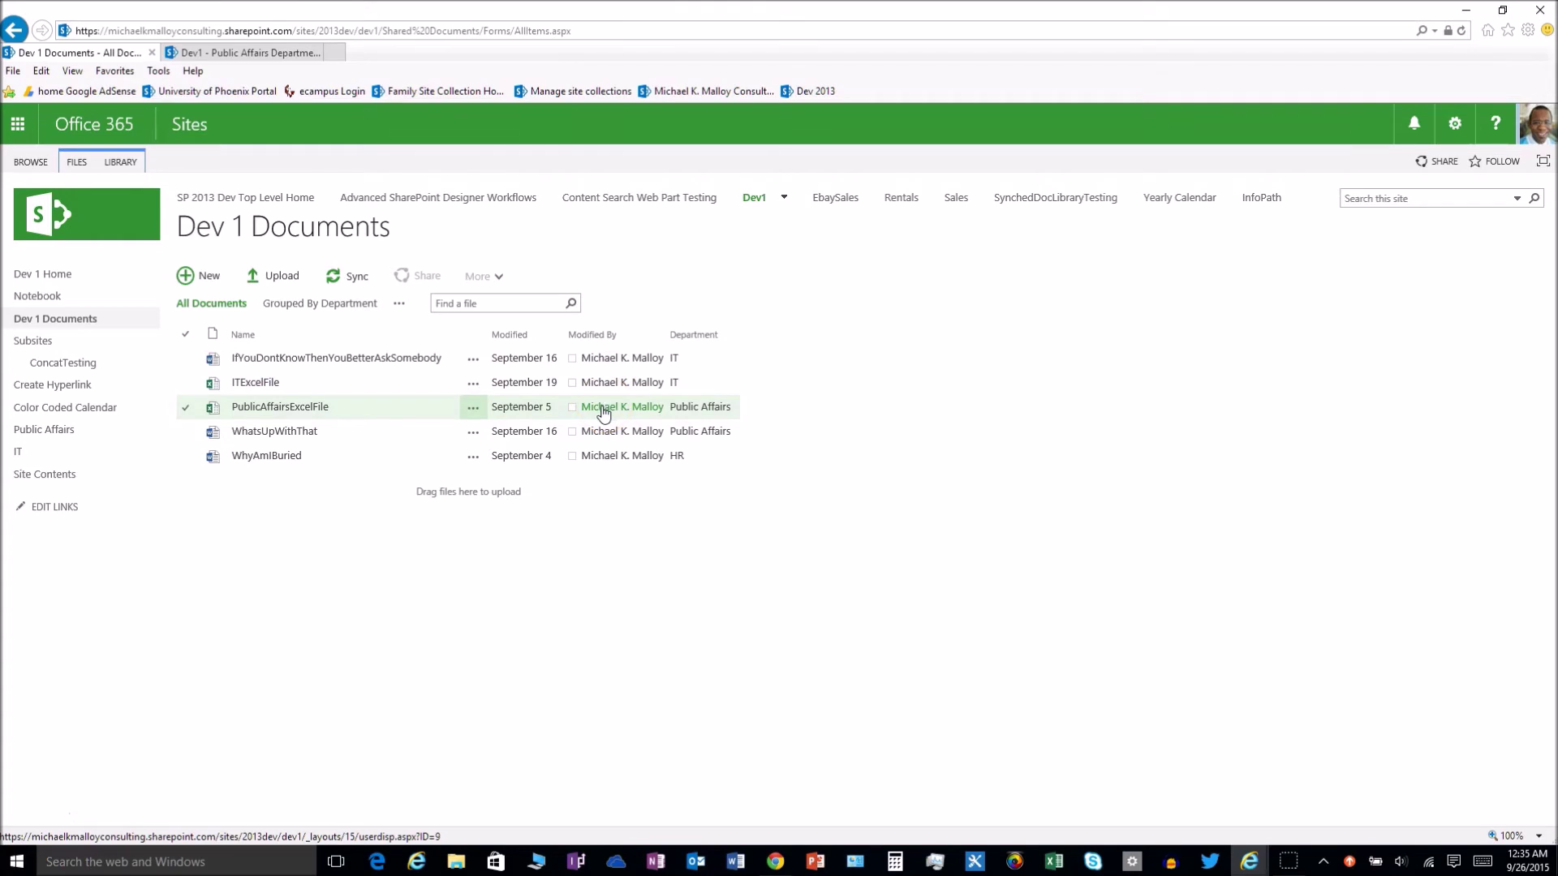
click(605, 410)
click(18, 451)
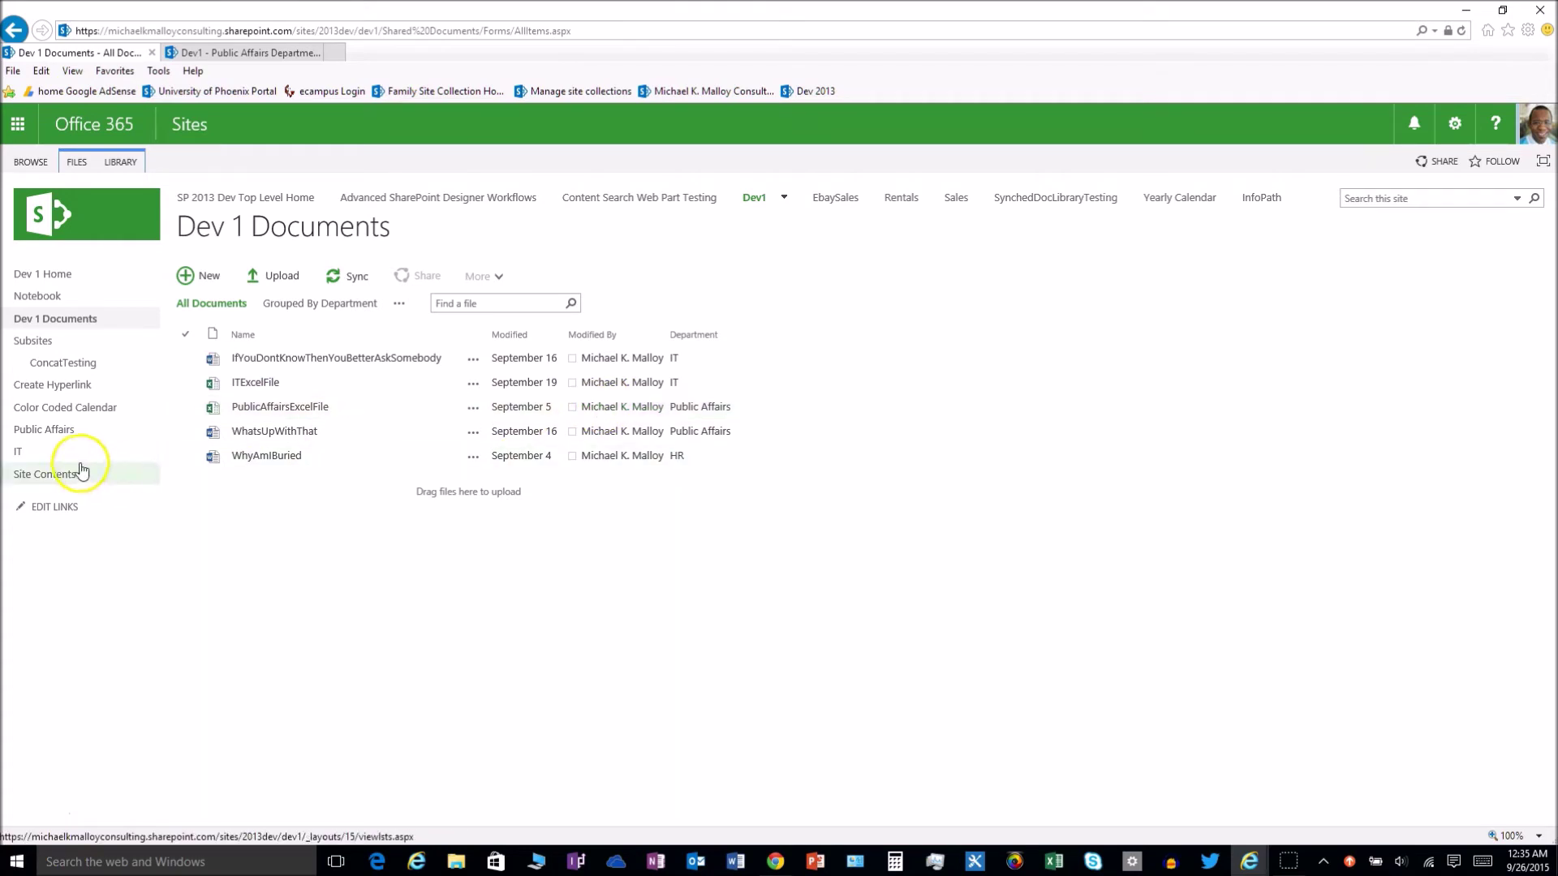
click(18, 452)
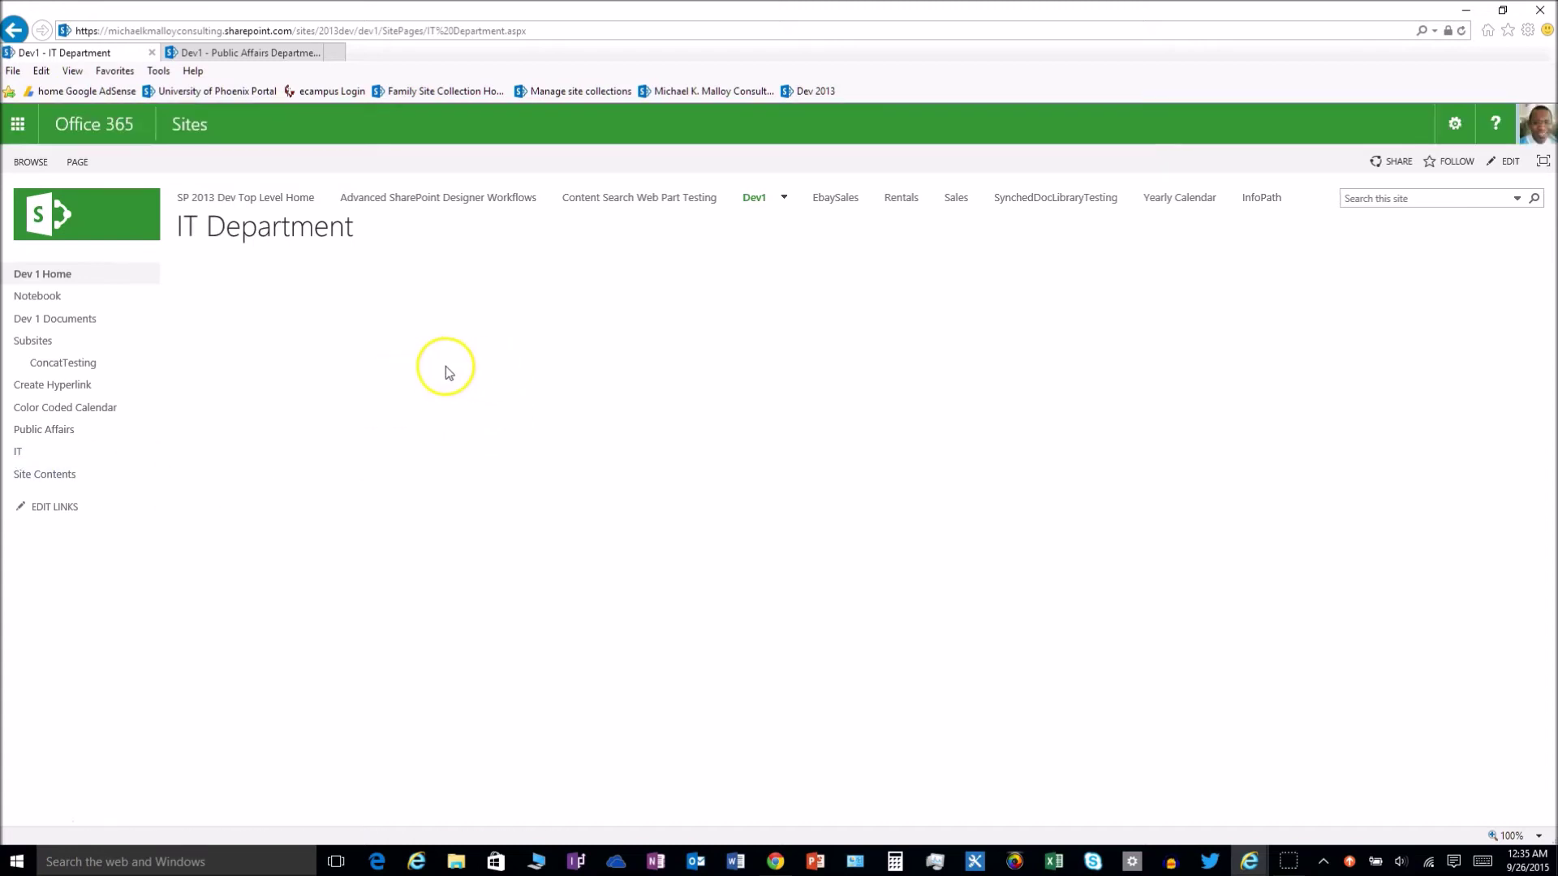
- Edit the IT Department page and insert the Dev 1 Documents app part into its body
click(77, 160)
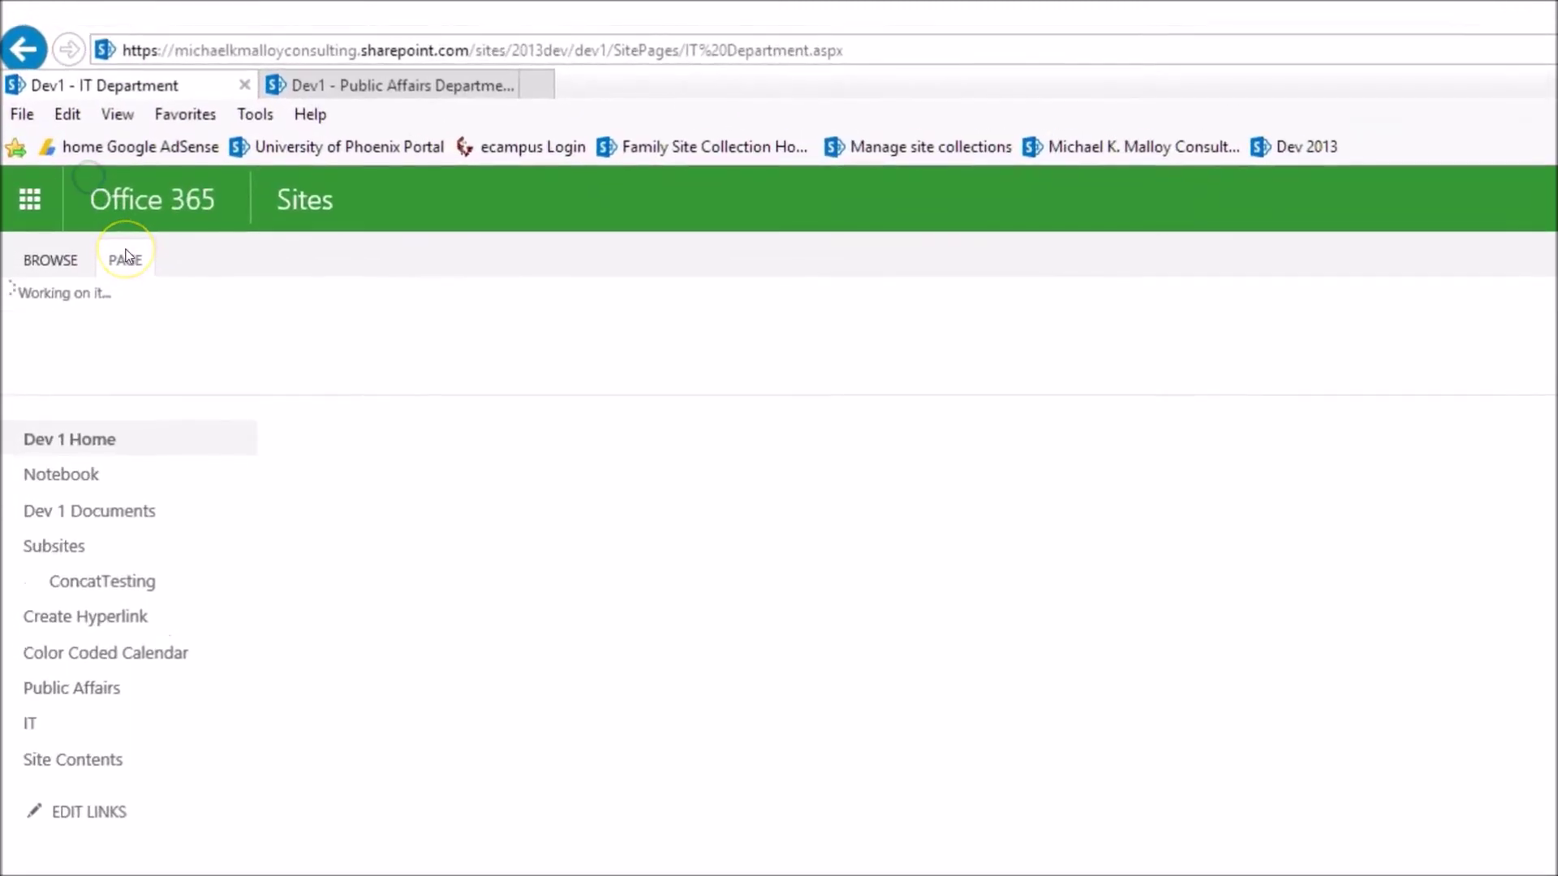
click(37, 325)
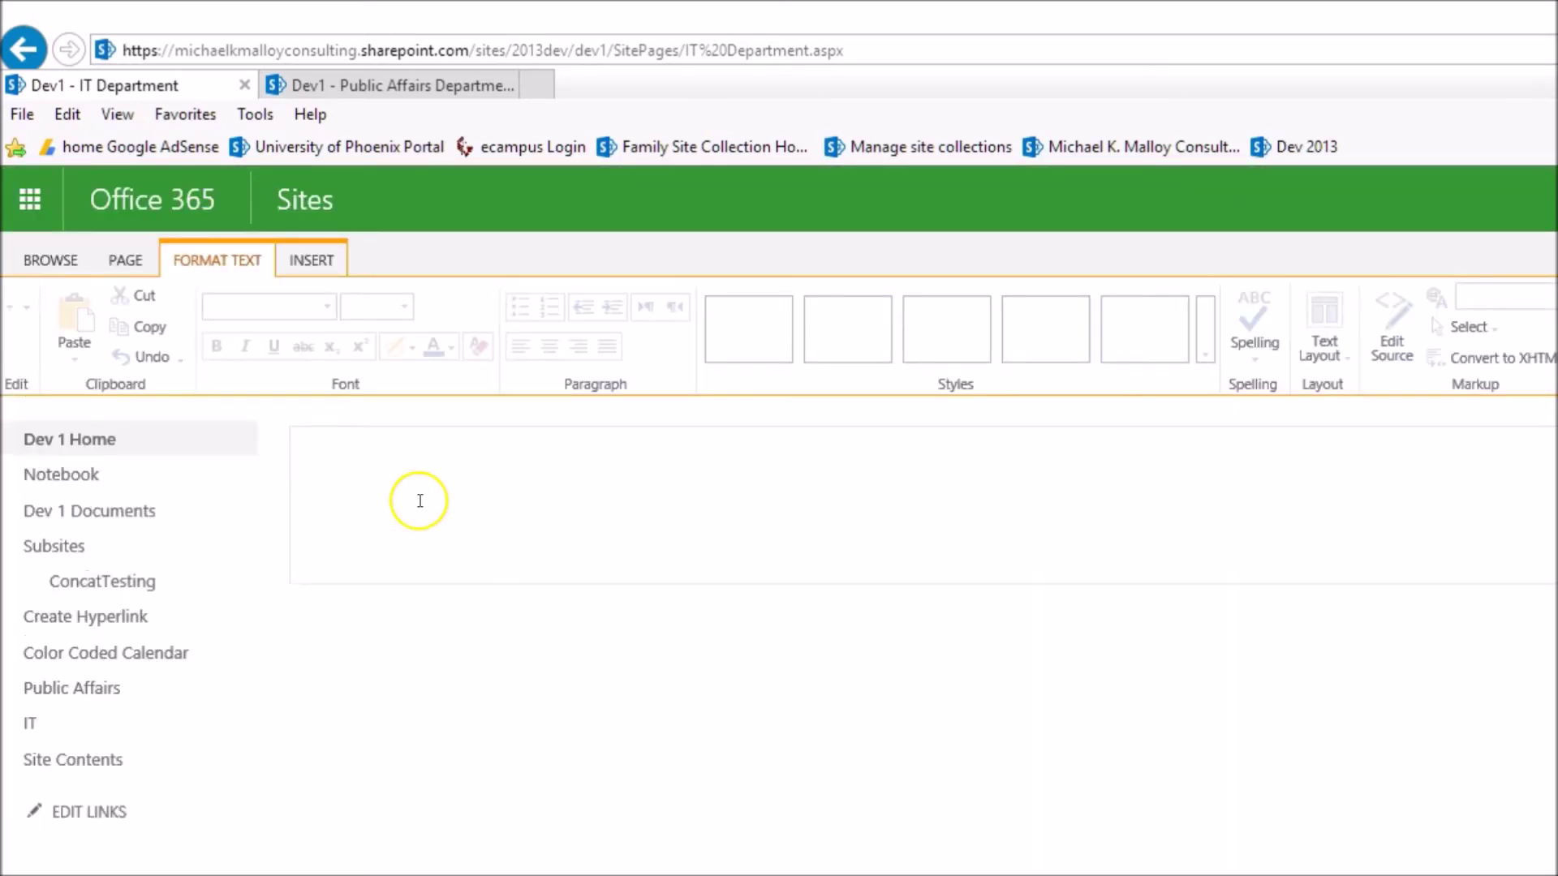
click(393, 487)
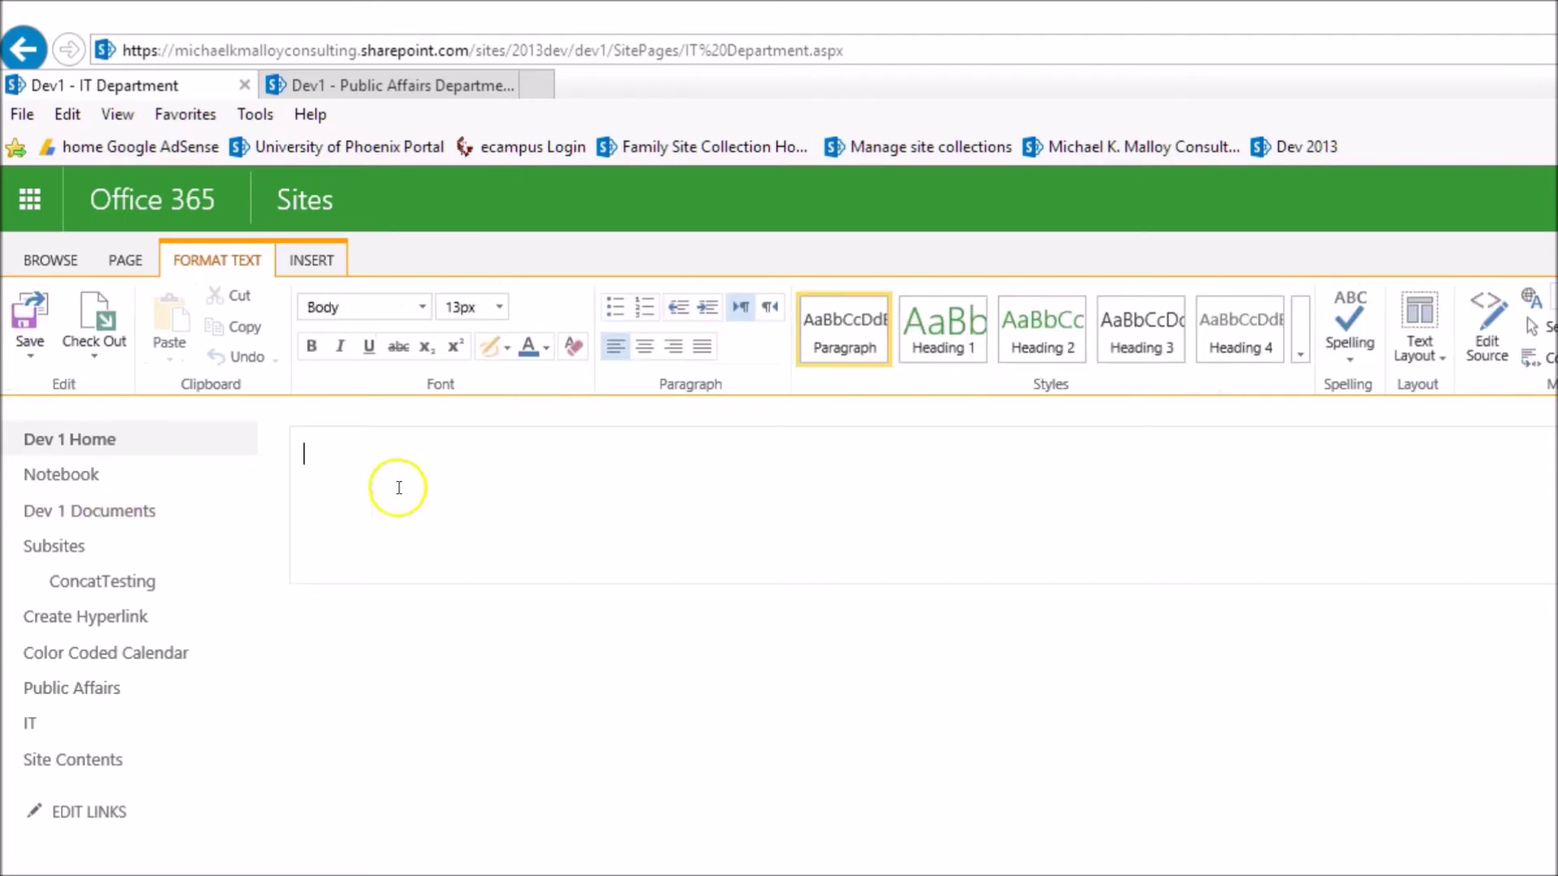
click(313, 263)
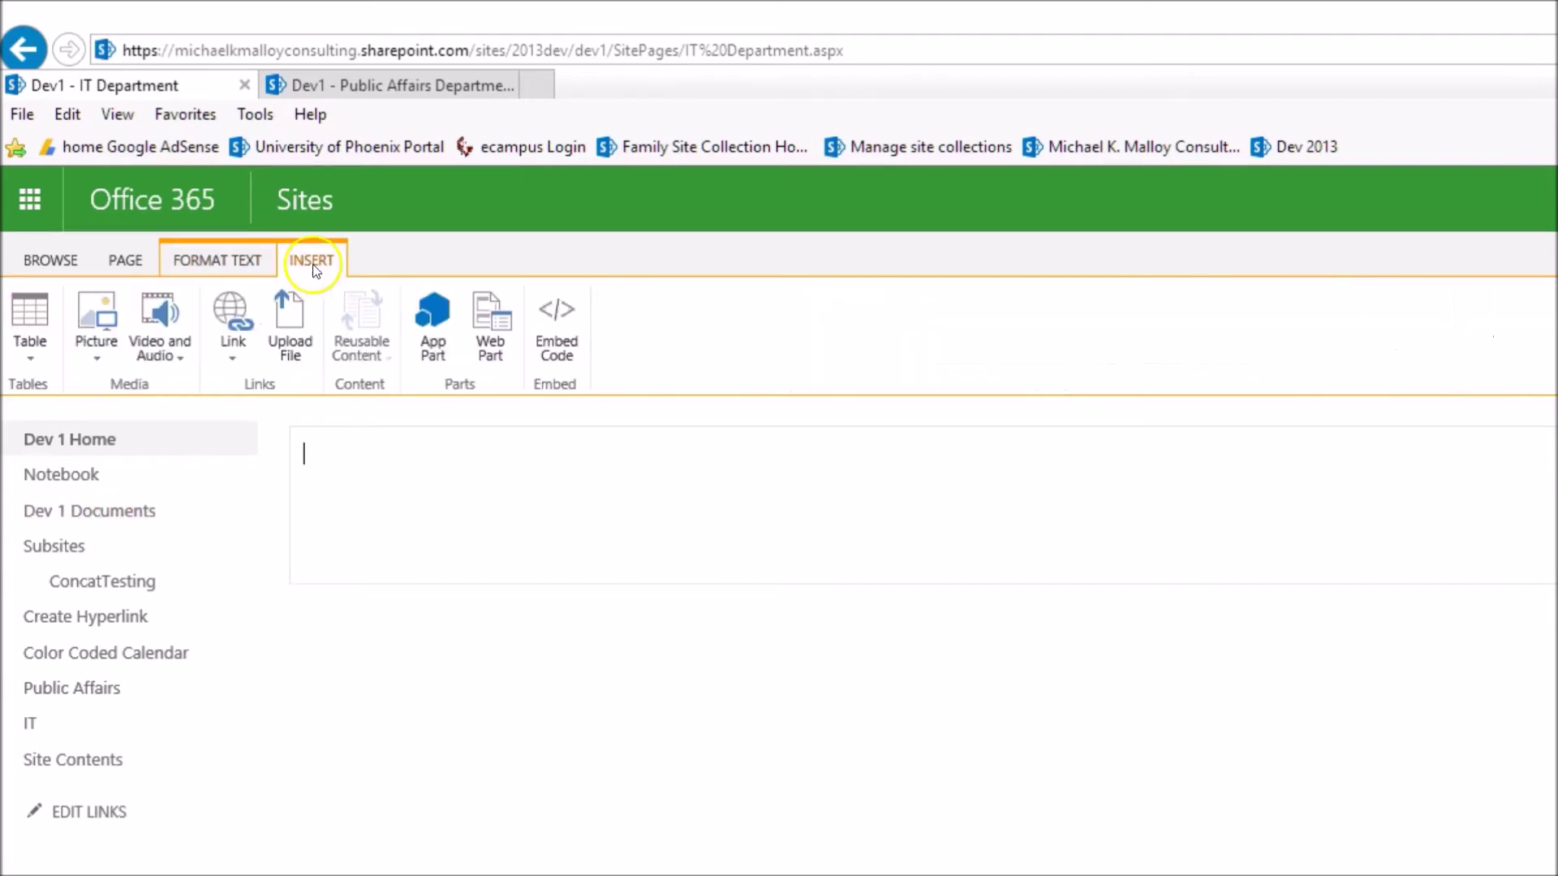
click(448, 358)
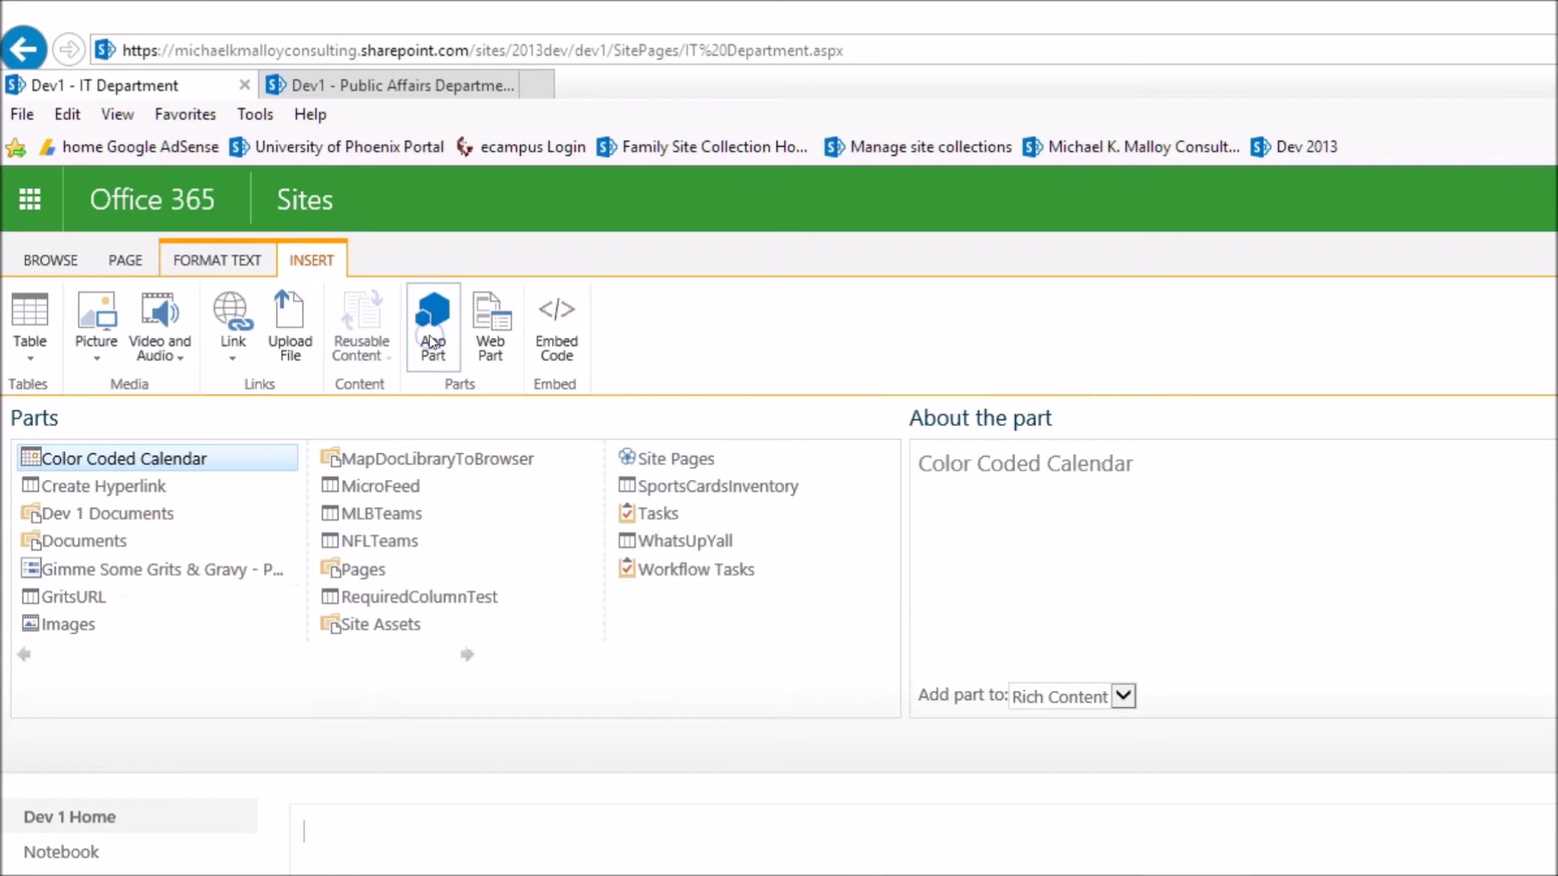
click(81, 513)
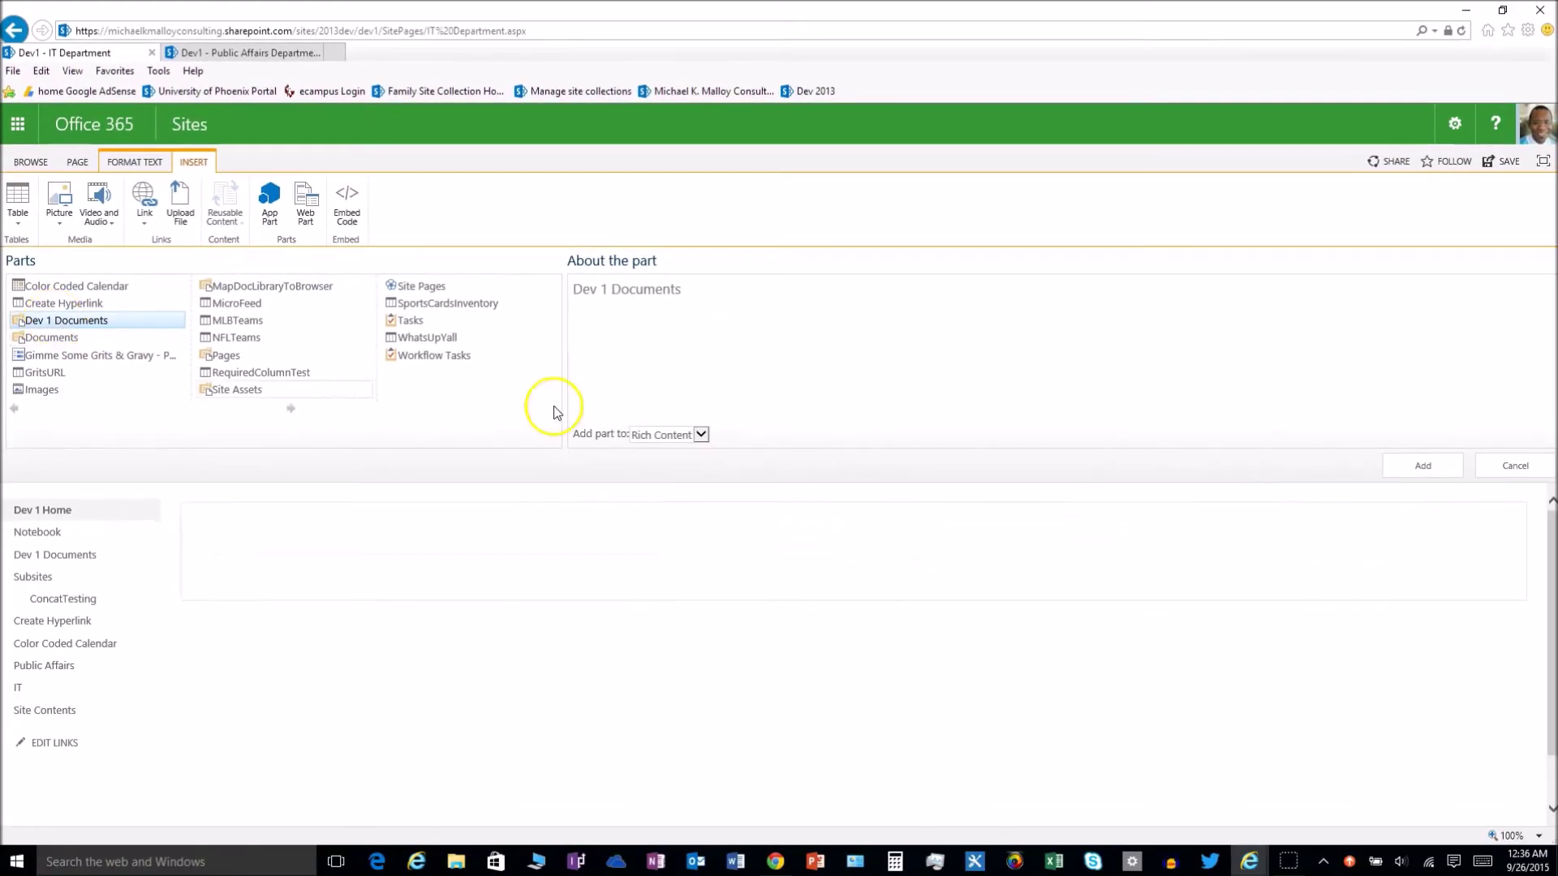
click(1433, 460)
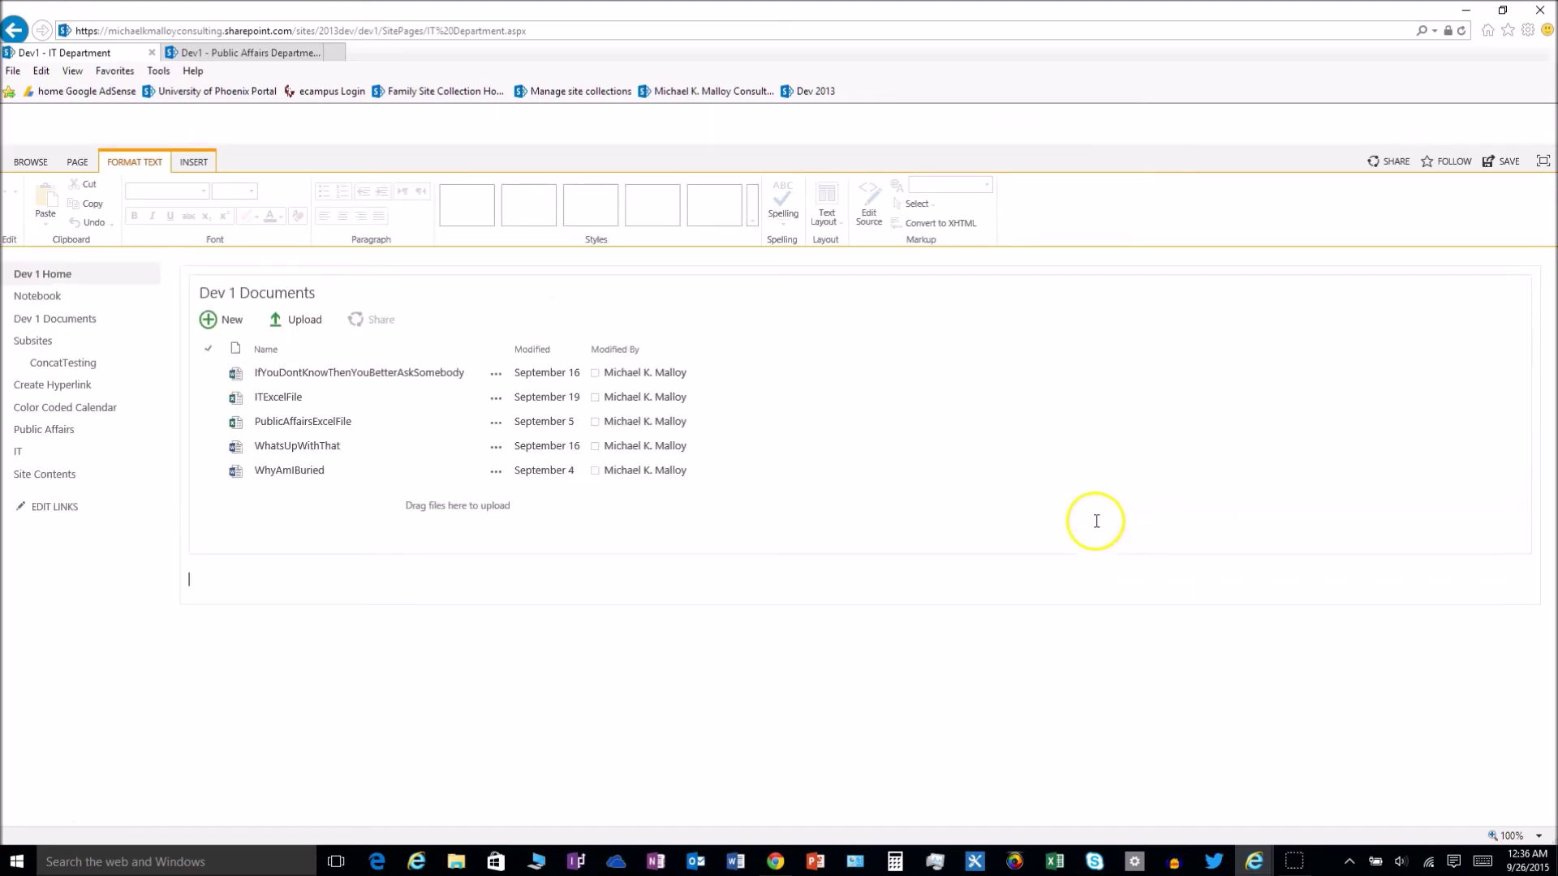
- Save the page and open the Dev 1 Documents part's current view for editing
click(1497, 298)
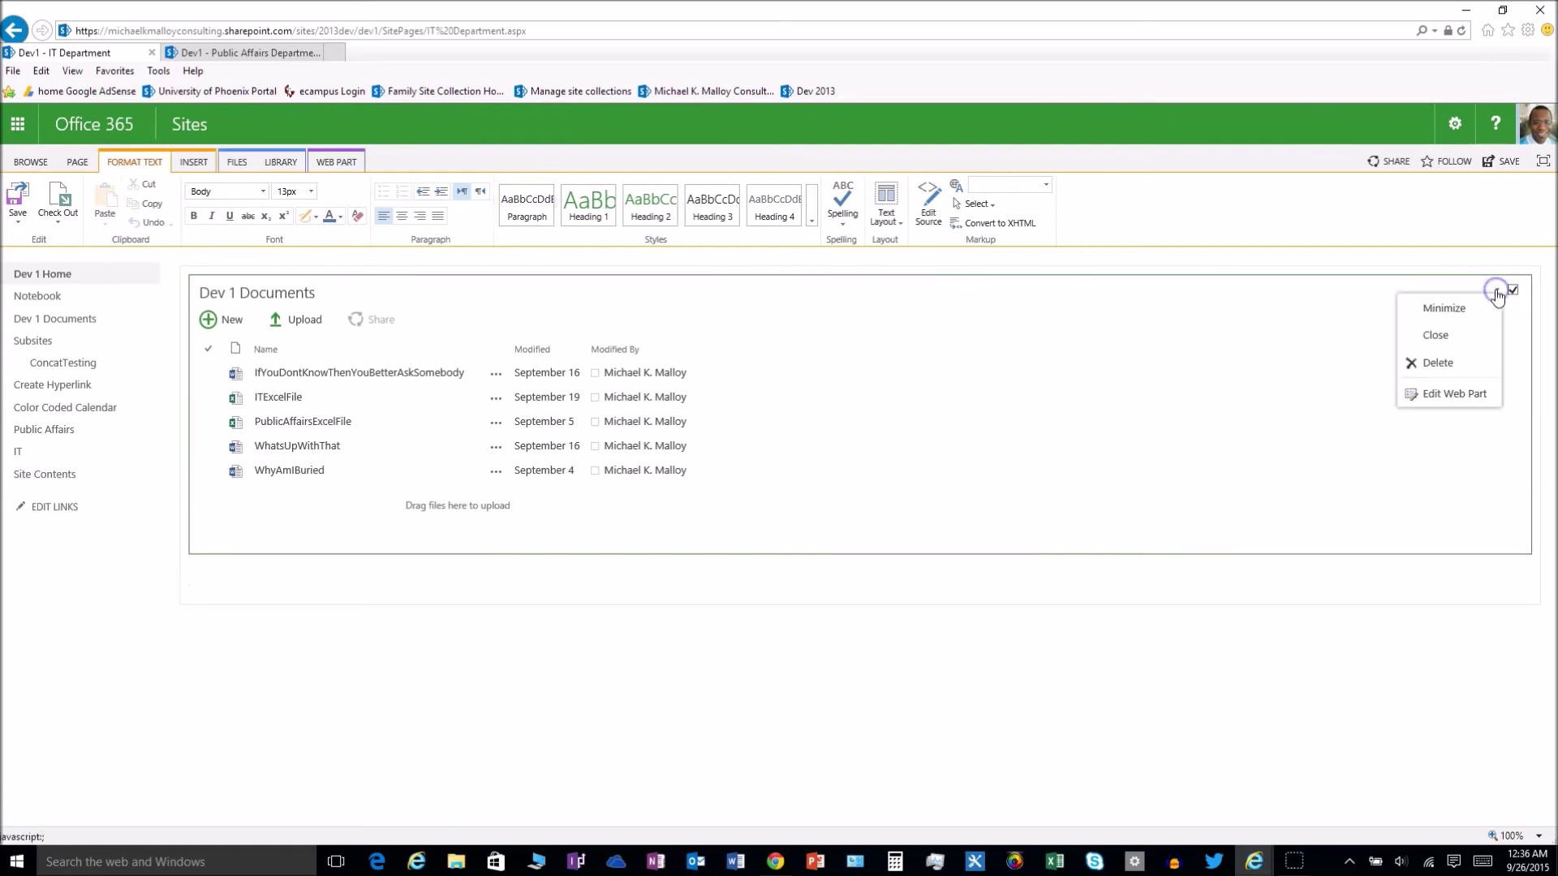
click(1438, 393)
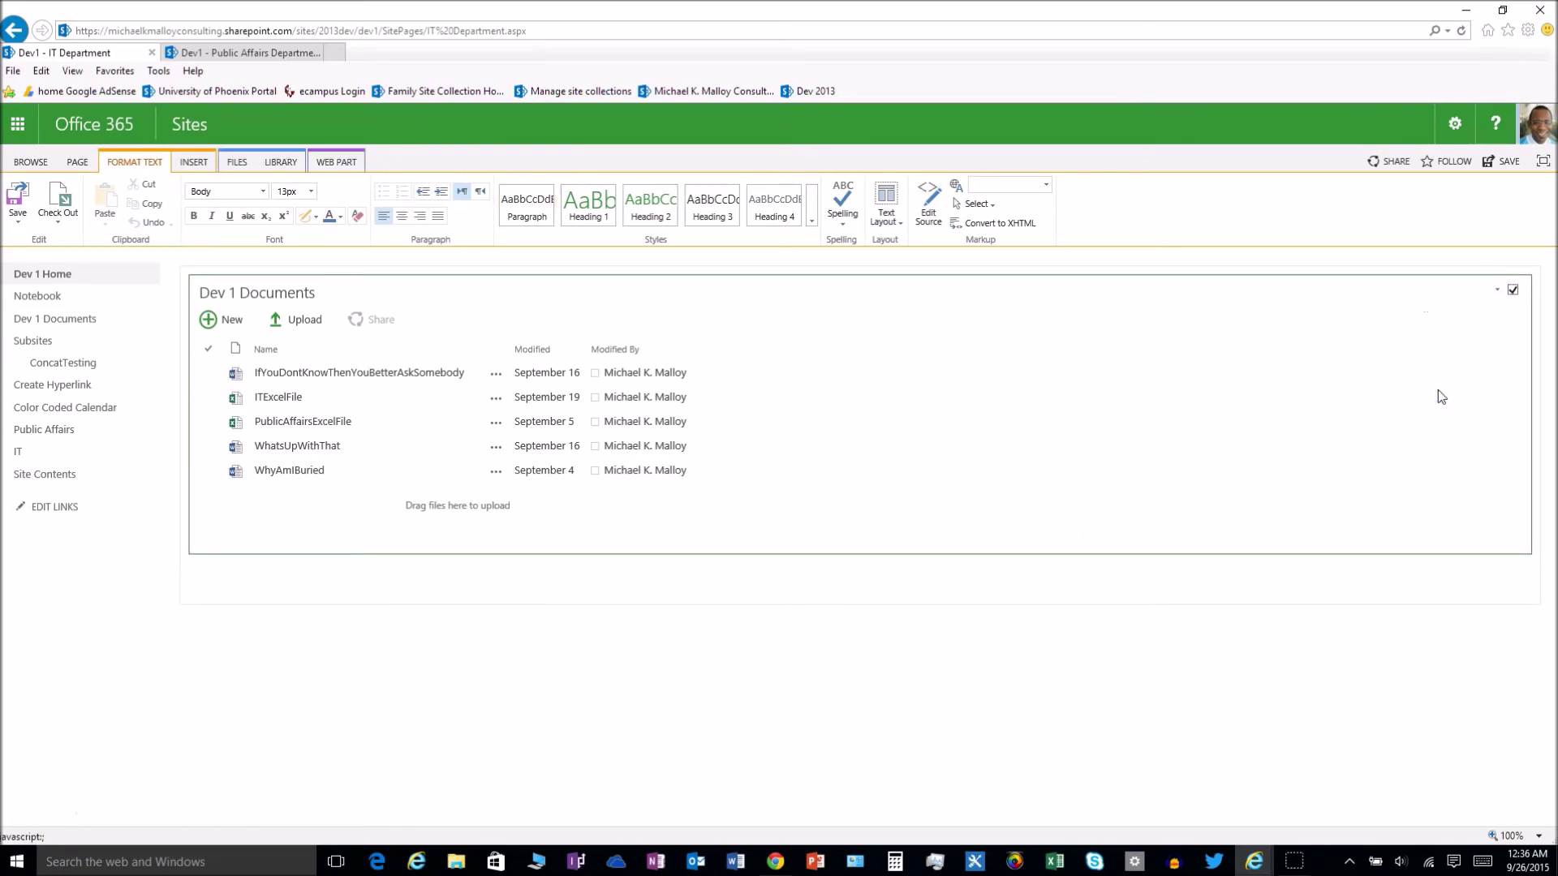
click(1397, 406)
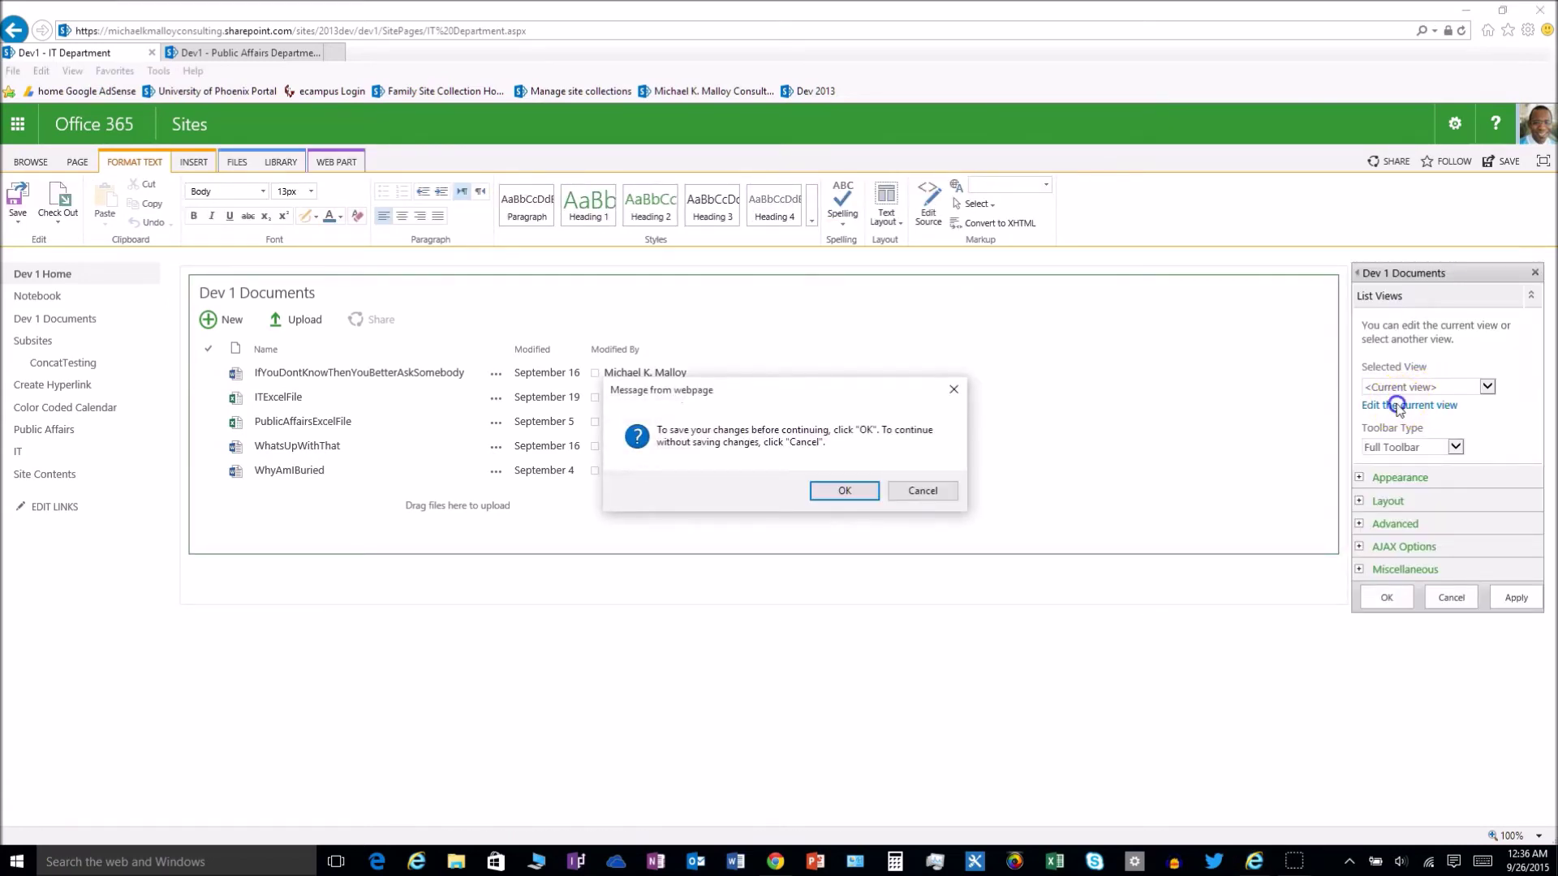
click(844, 491)
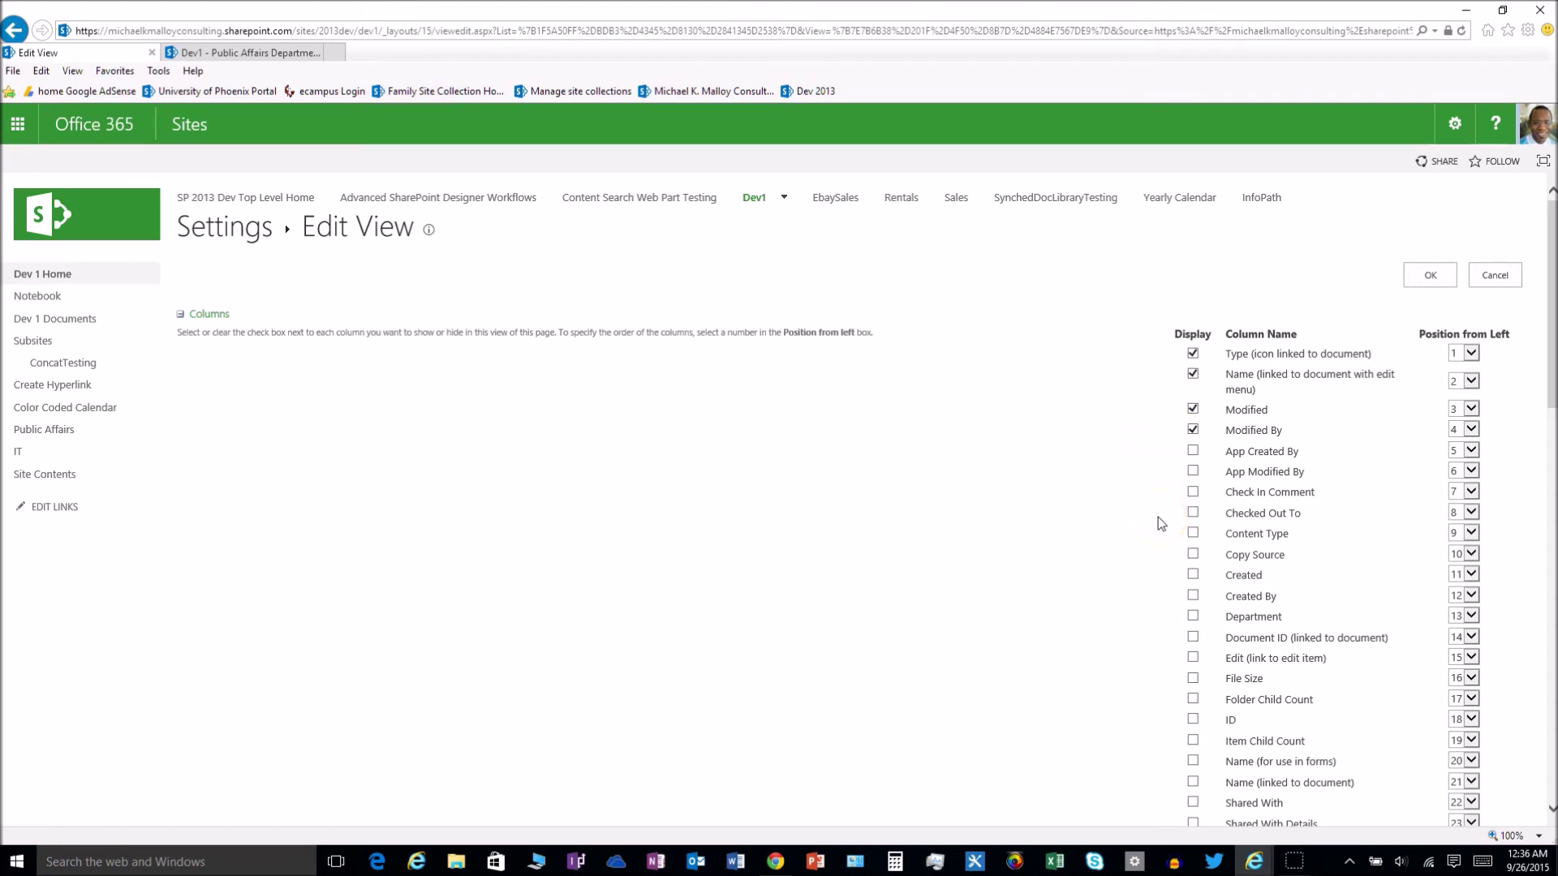
- Filter the view to show only items where Department equals IT, and save it
scroll(1158, 519, down, 5)
scroll(1158, 519, down, 4)
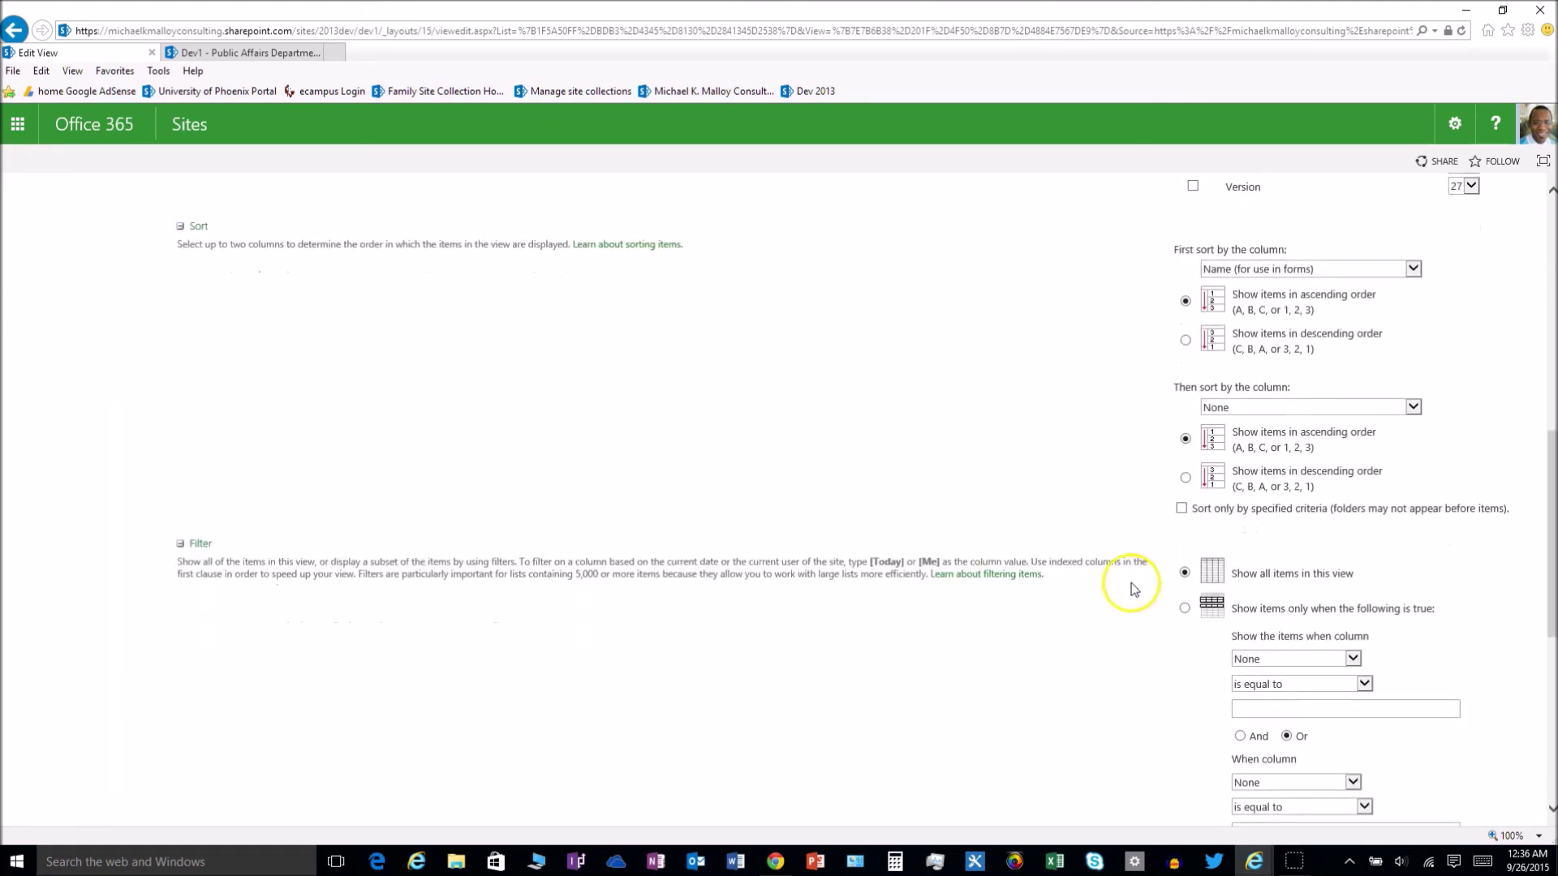
click(1184, 607)
scroll(1298, 619, down, 4)
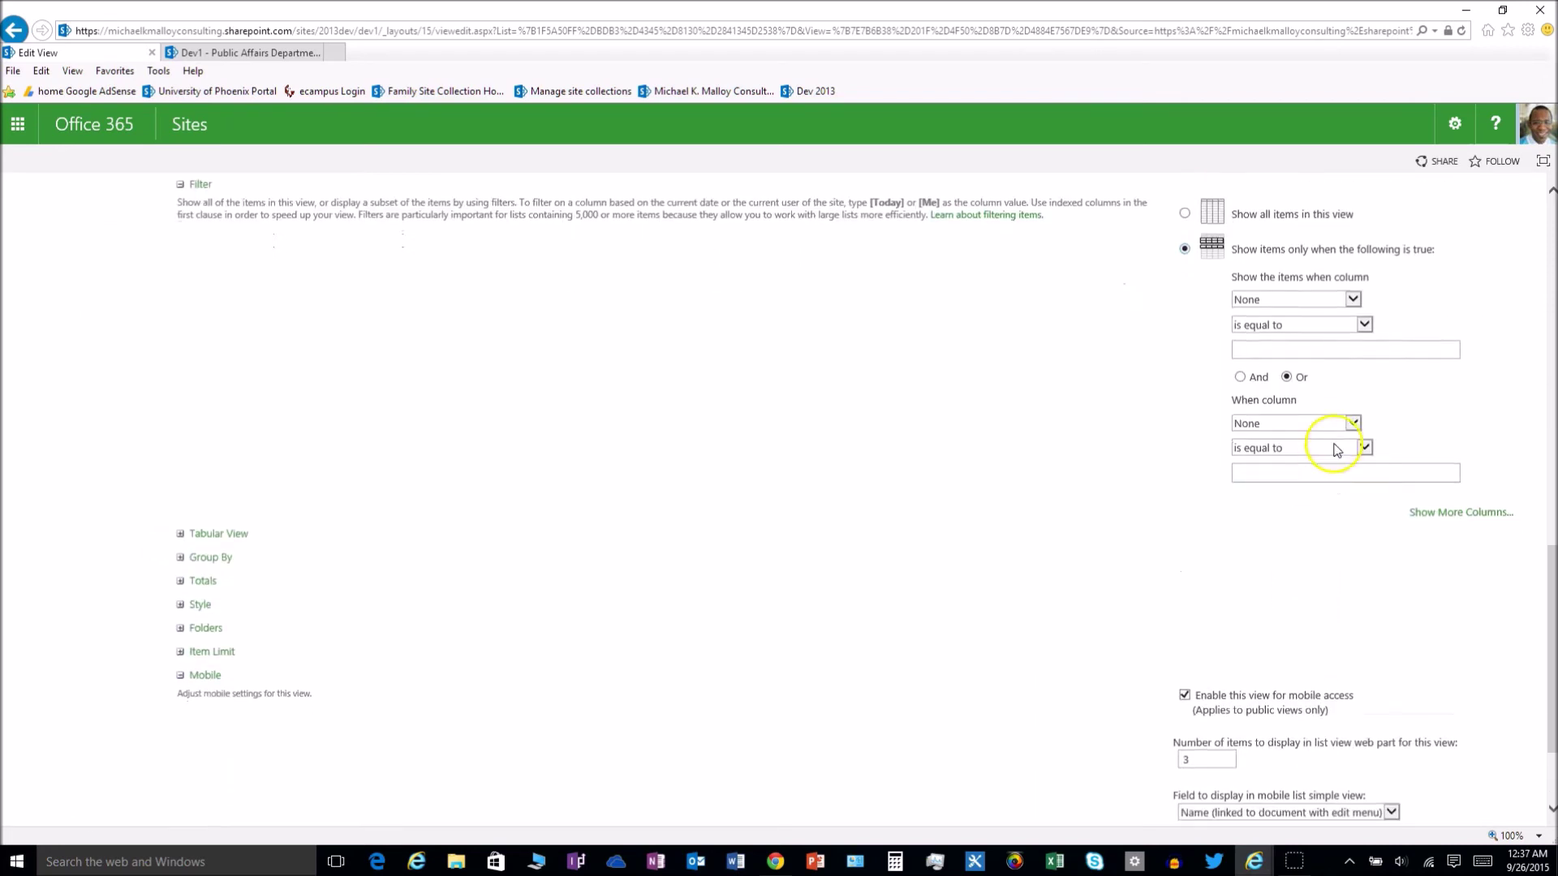
click(1353, 299)
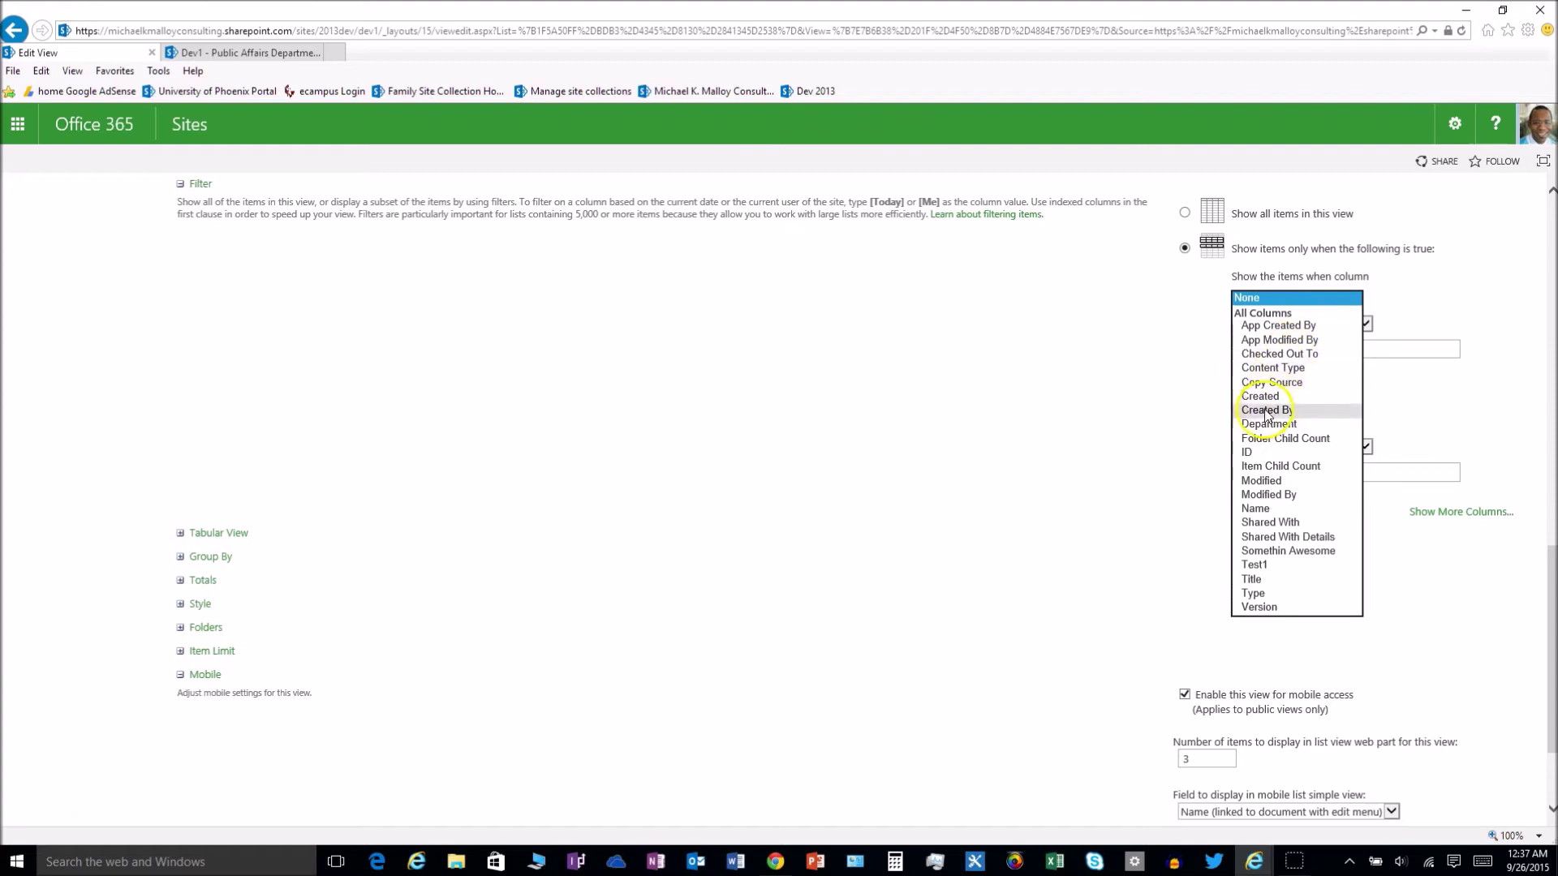
click(1254, 424)
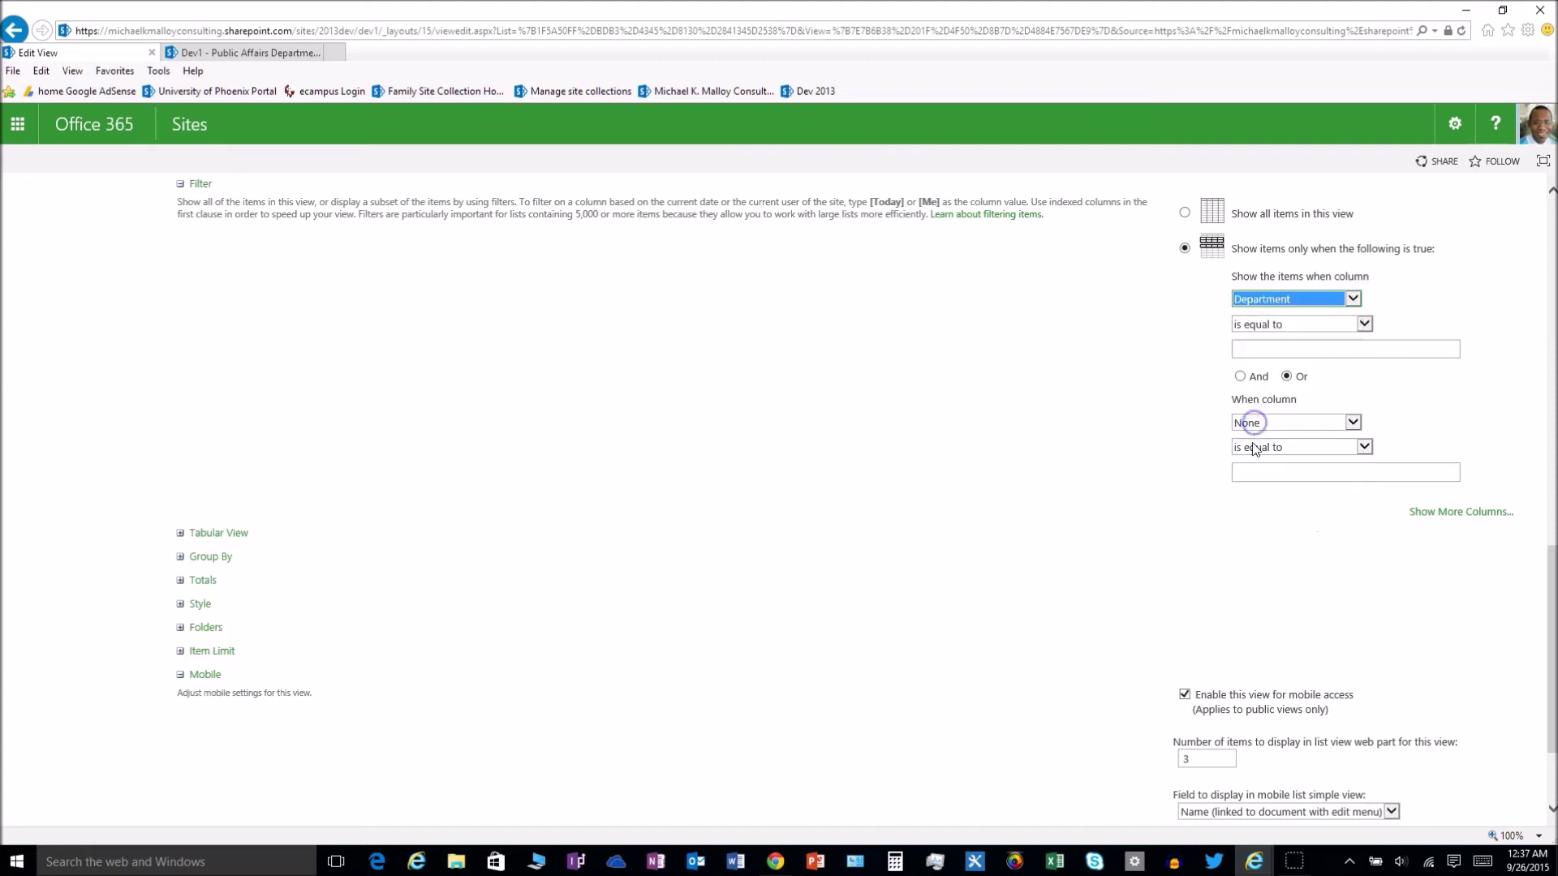
click(1257, 350)
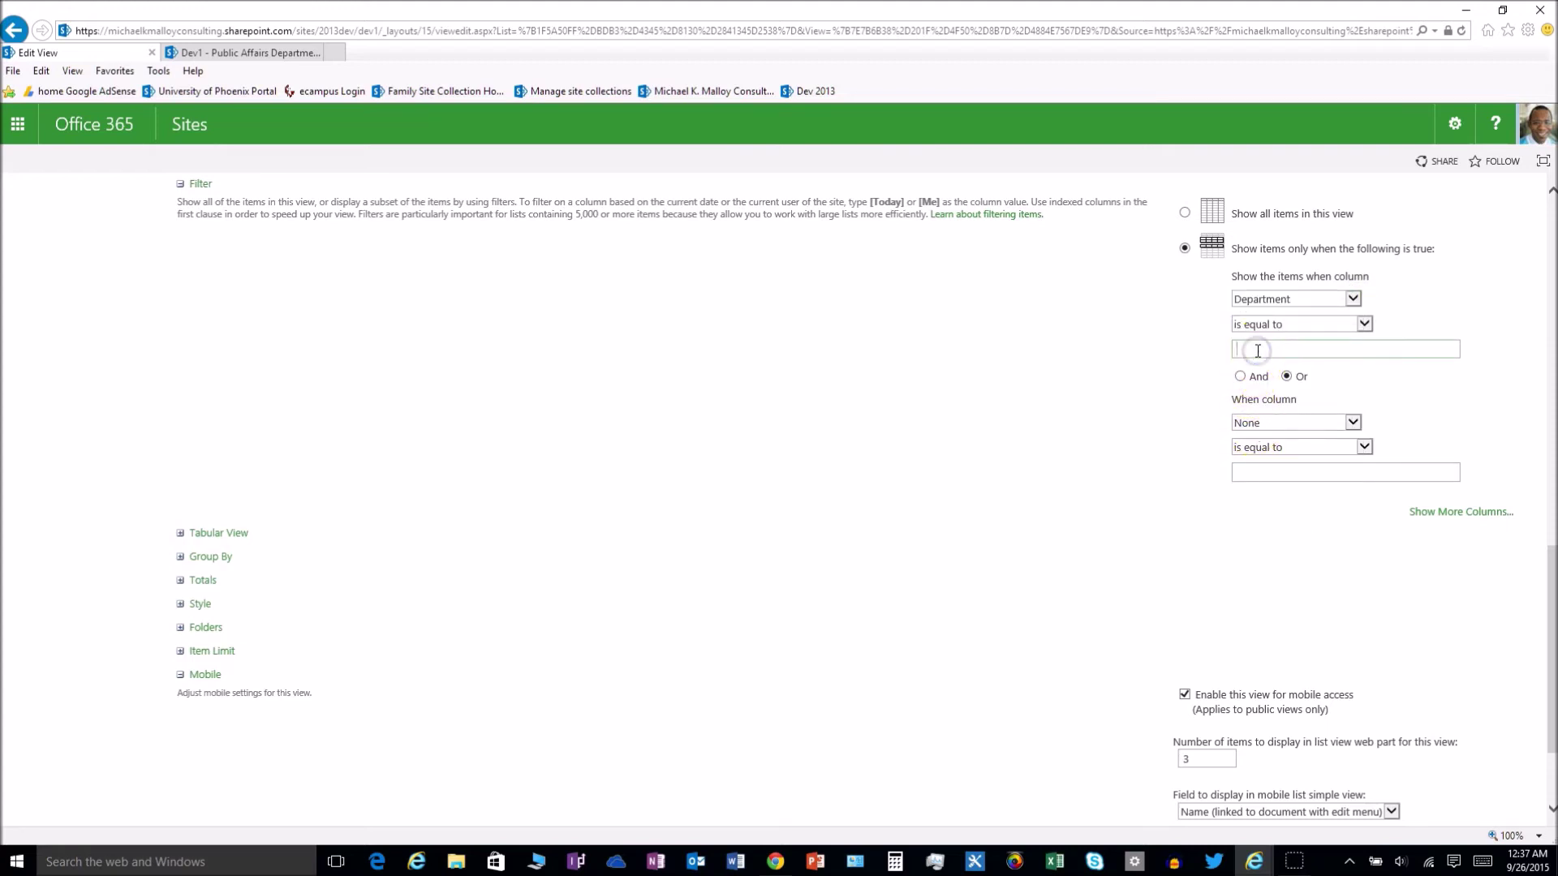
text(IT)
scroll(1071, 438, down, 2)
click(1440, 743)
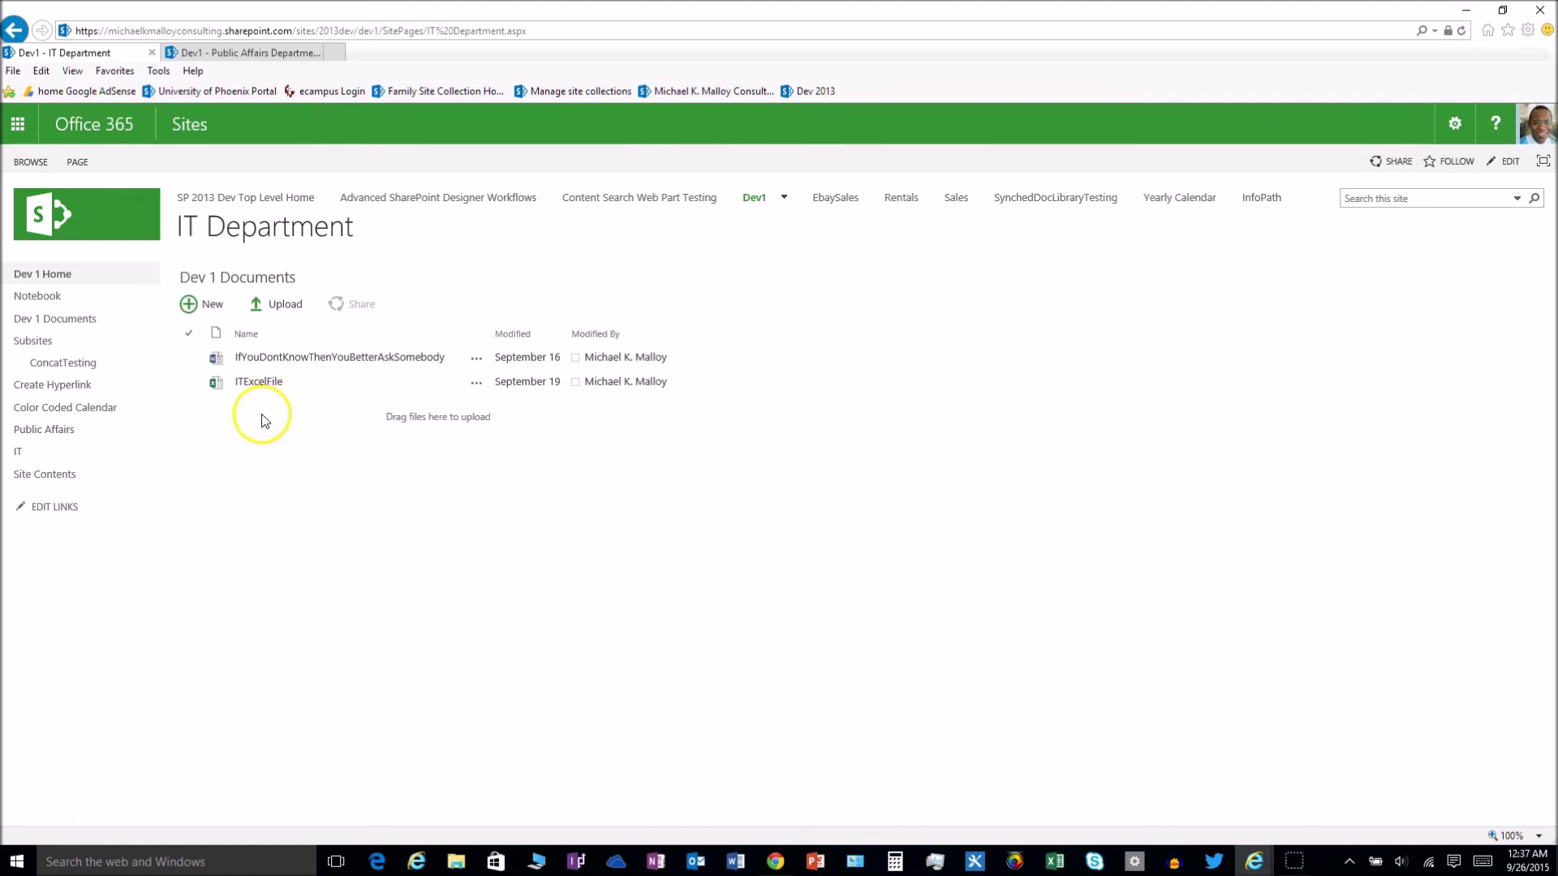
- On the Public Affairs Department page, enter edit mode and insert the Dev 1 Documents app part
click(258, 54)
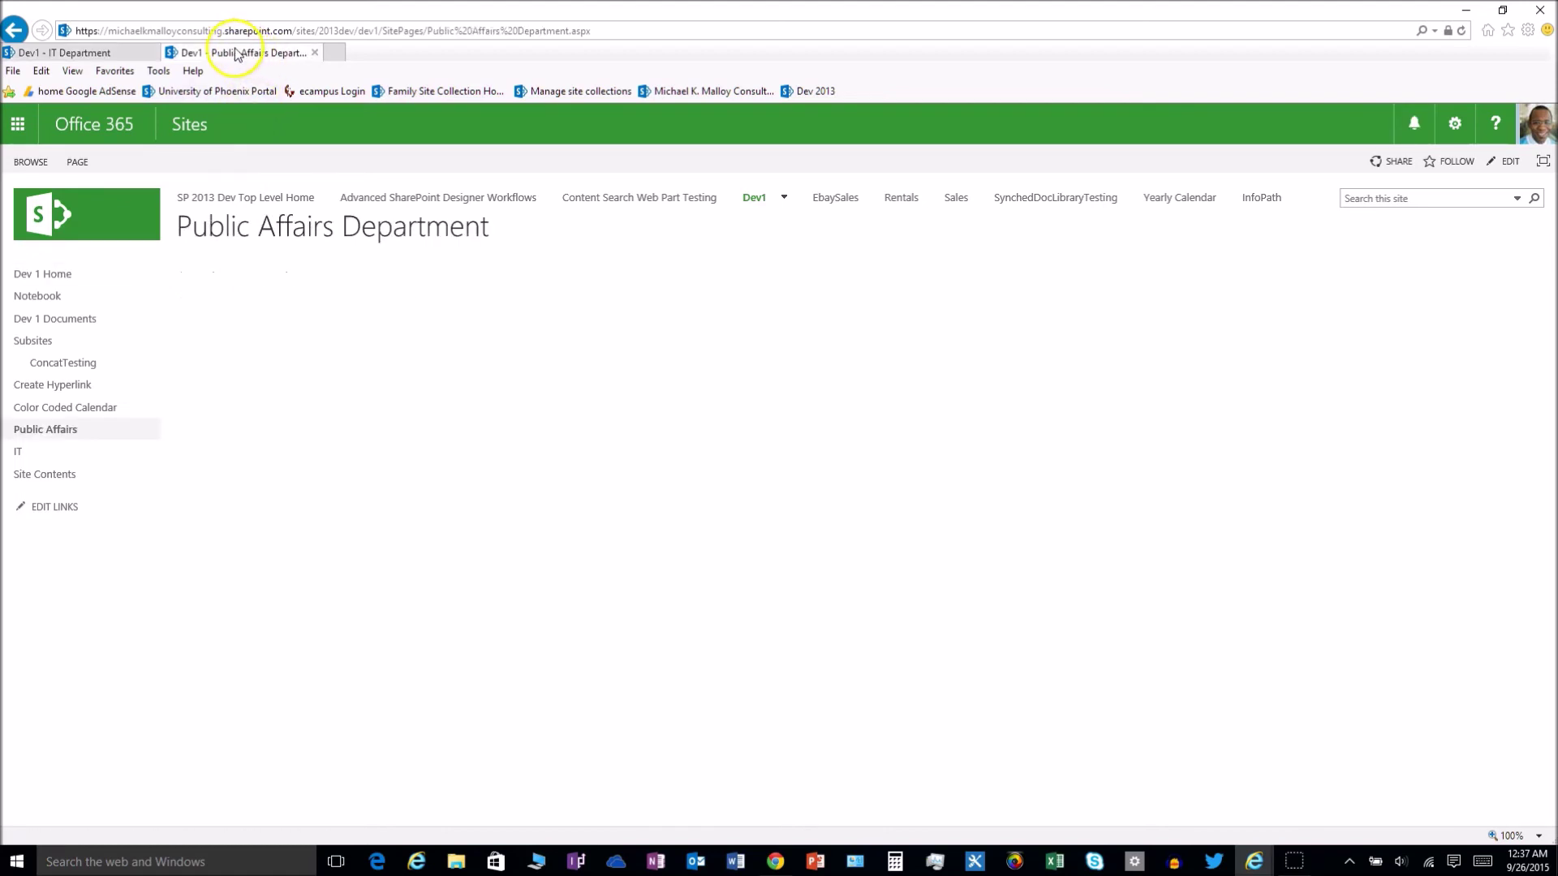
click(71, 160)
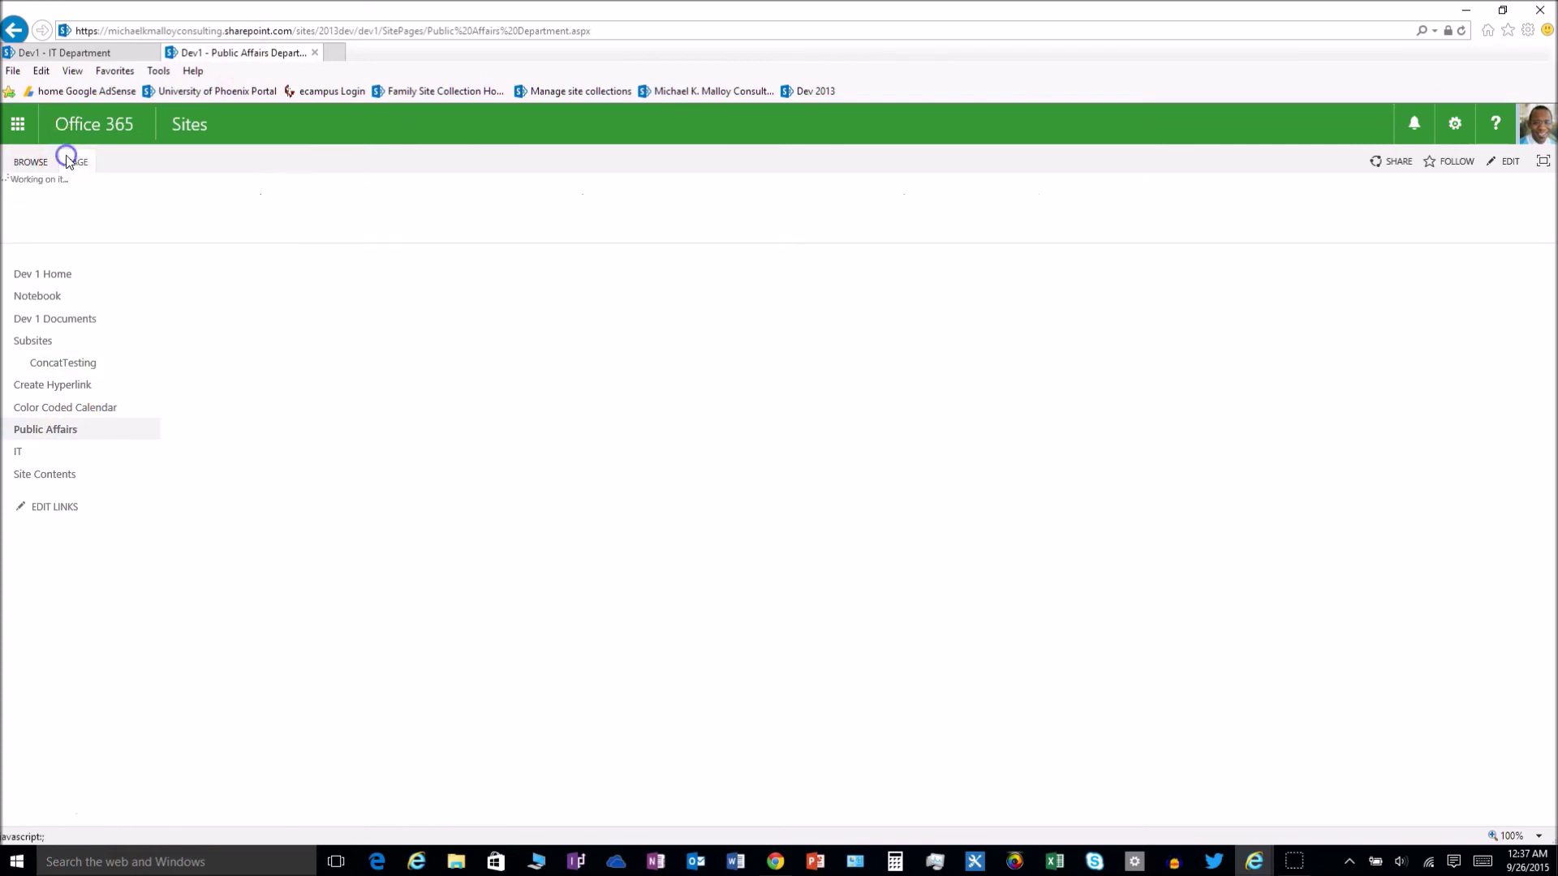
click(25, 209)
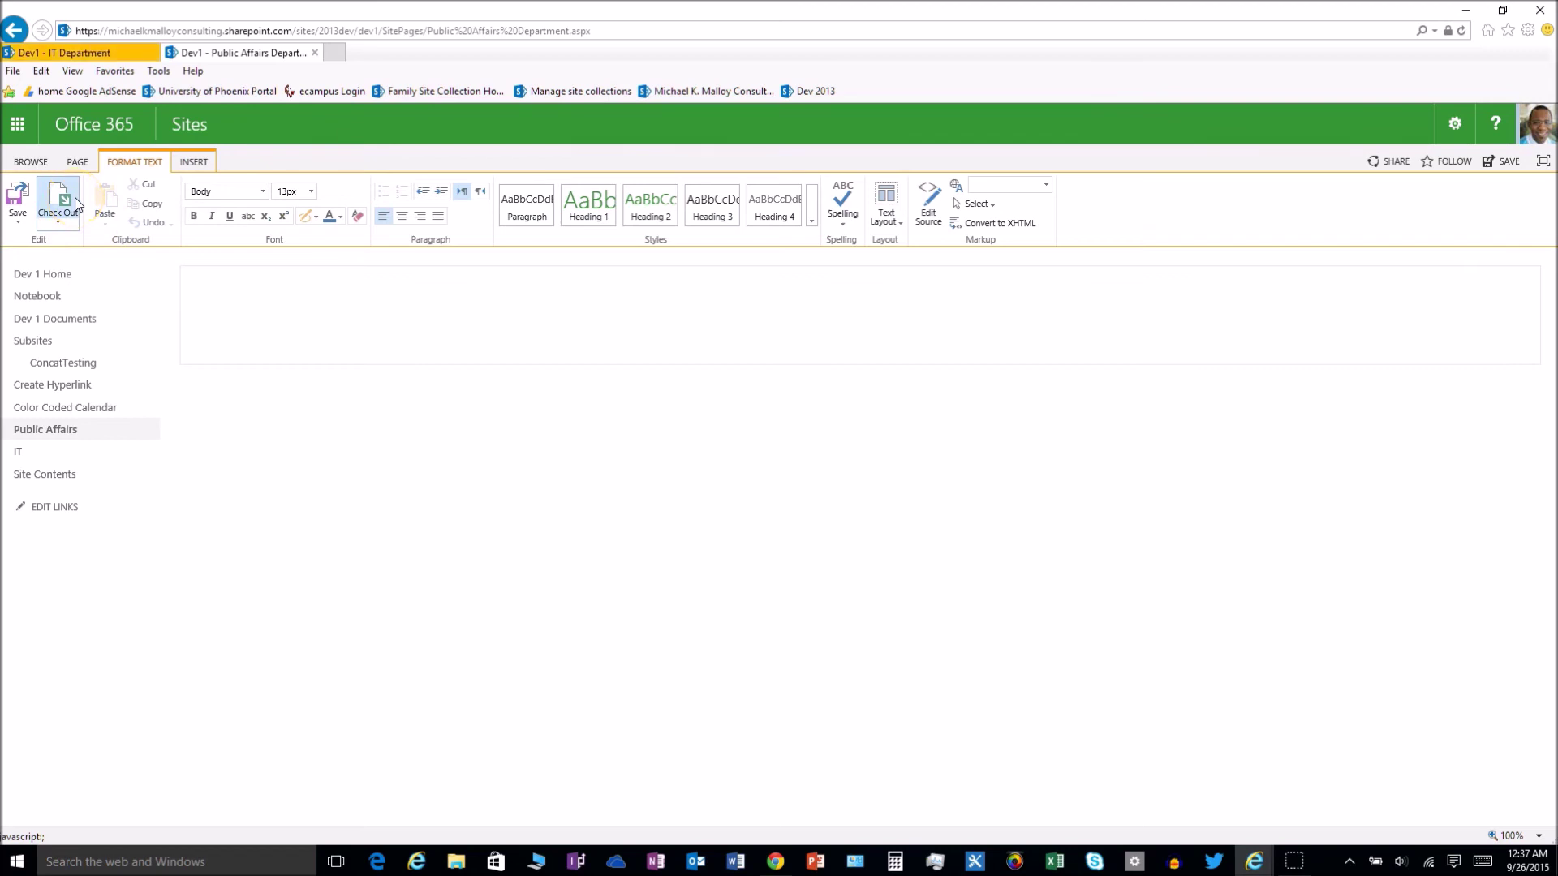
click(189, 162)
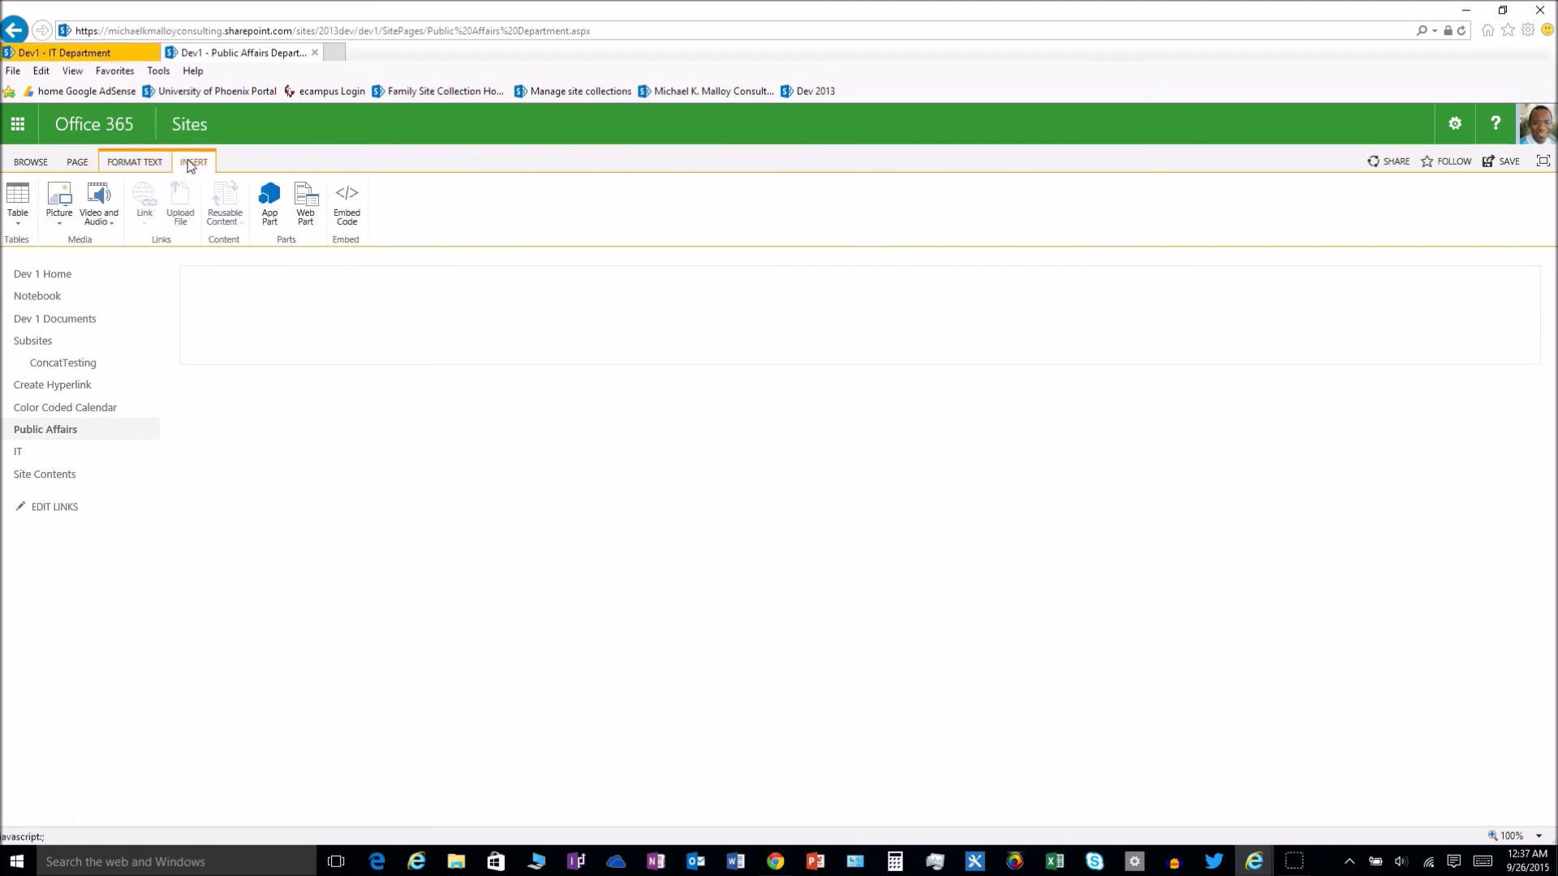
click(268, 201)
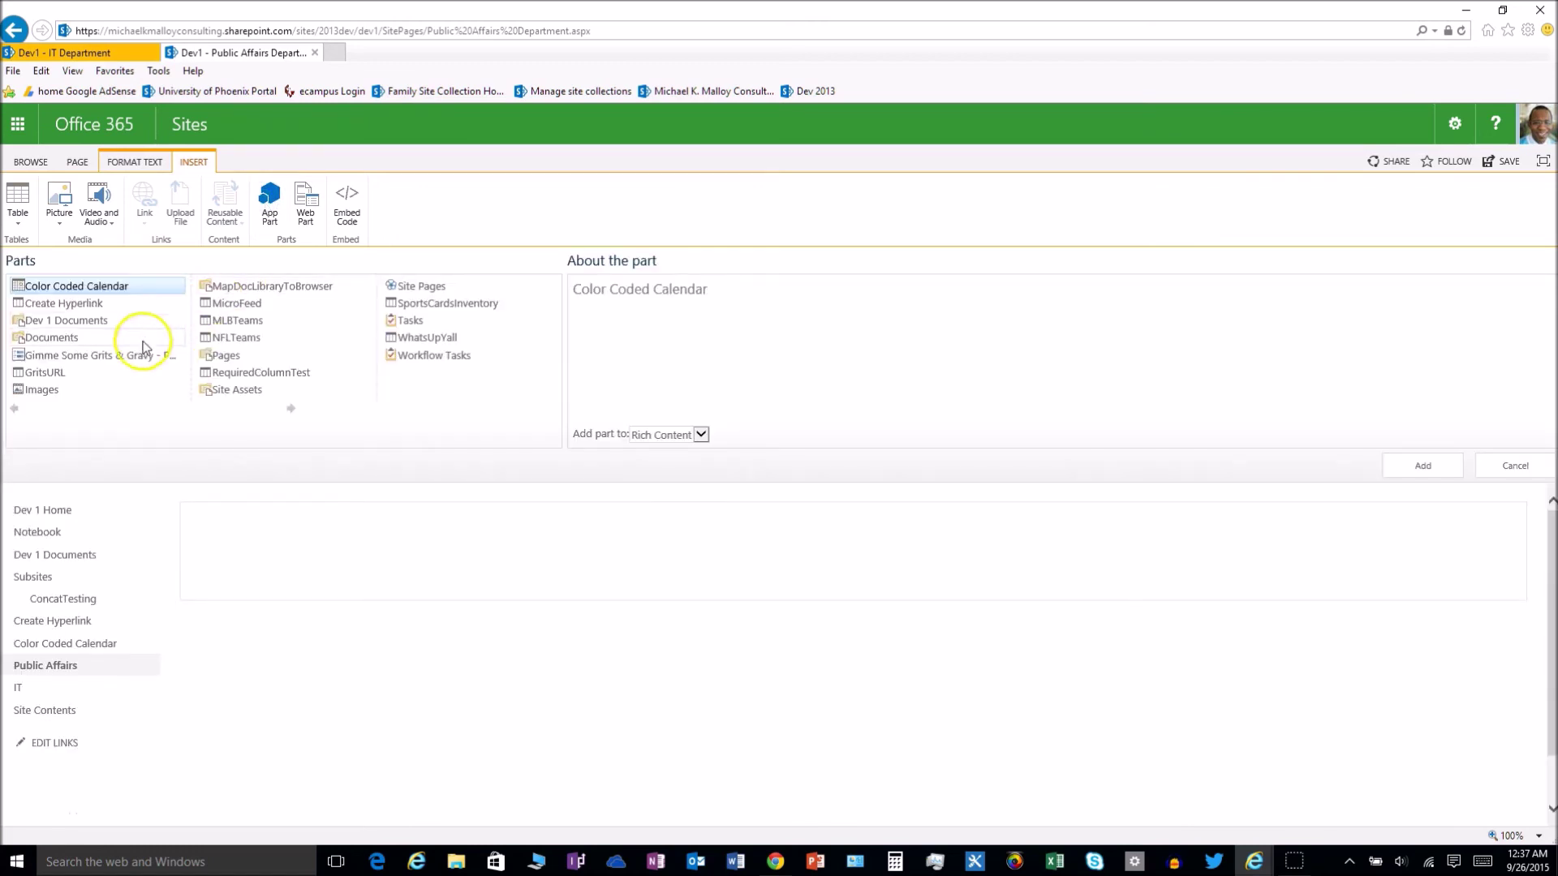
click(68, 323)
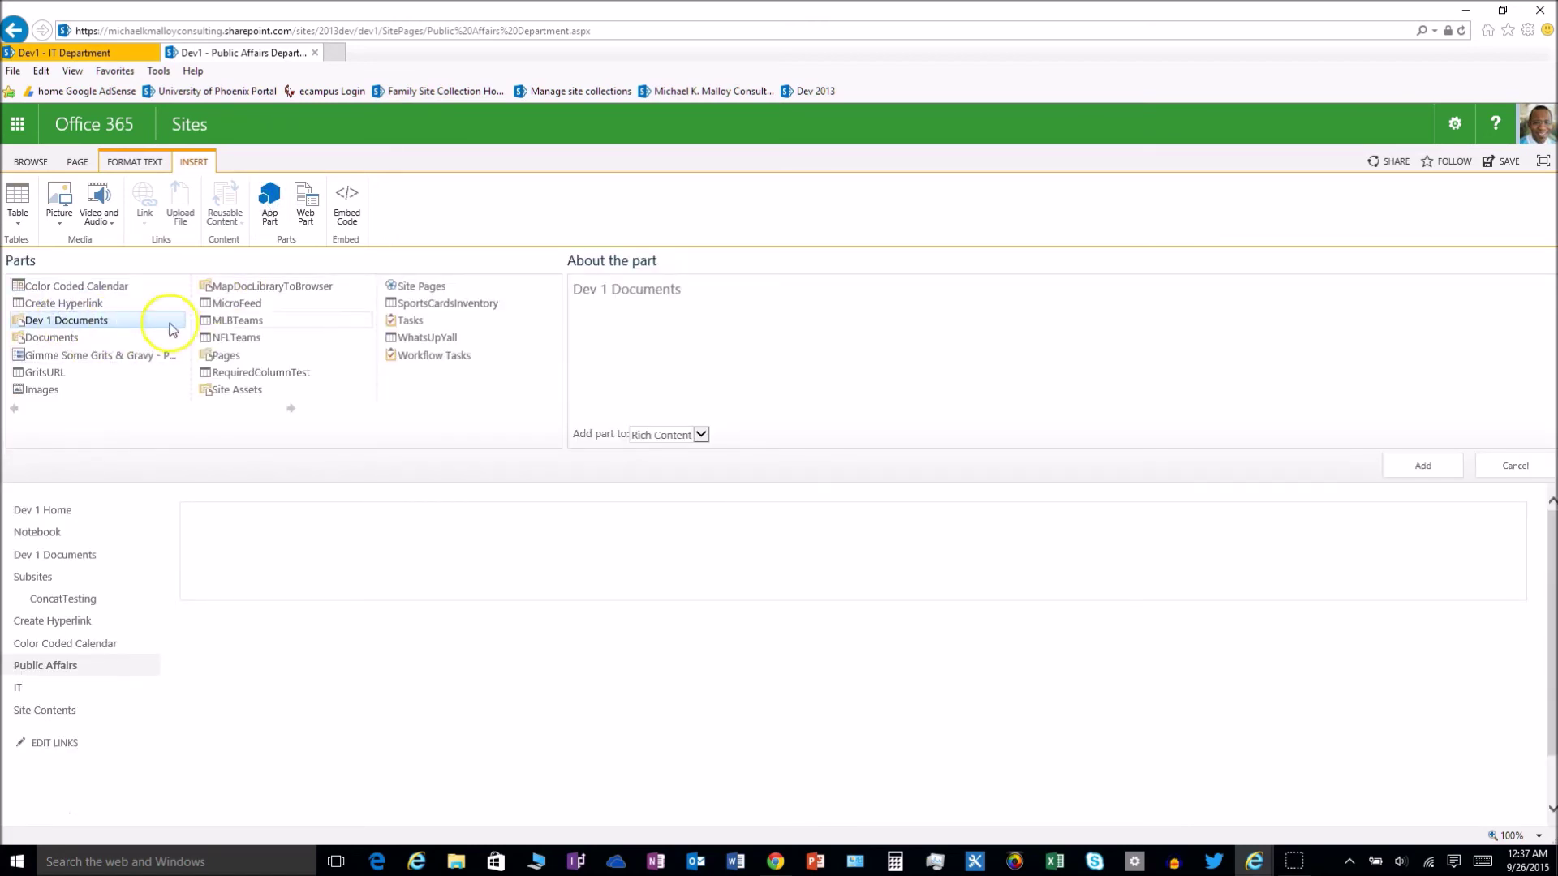
click(1397, 465)
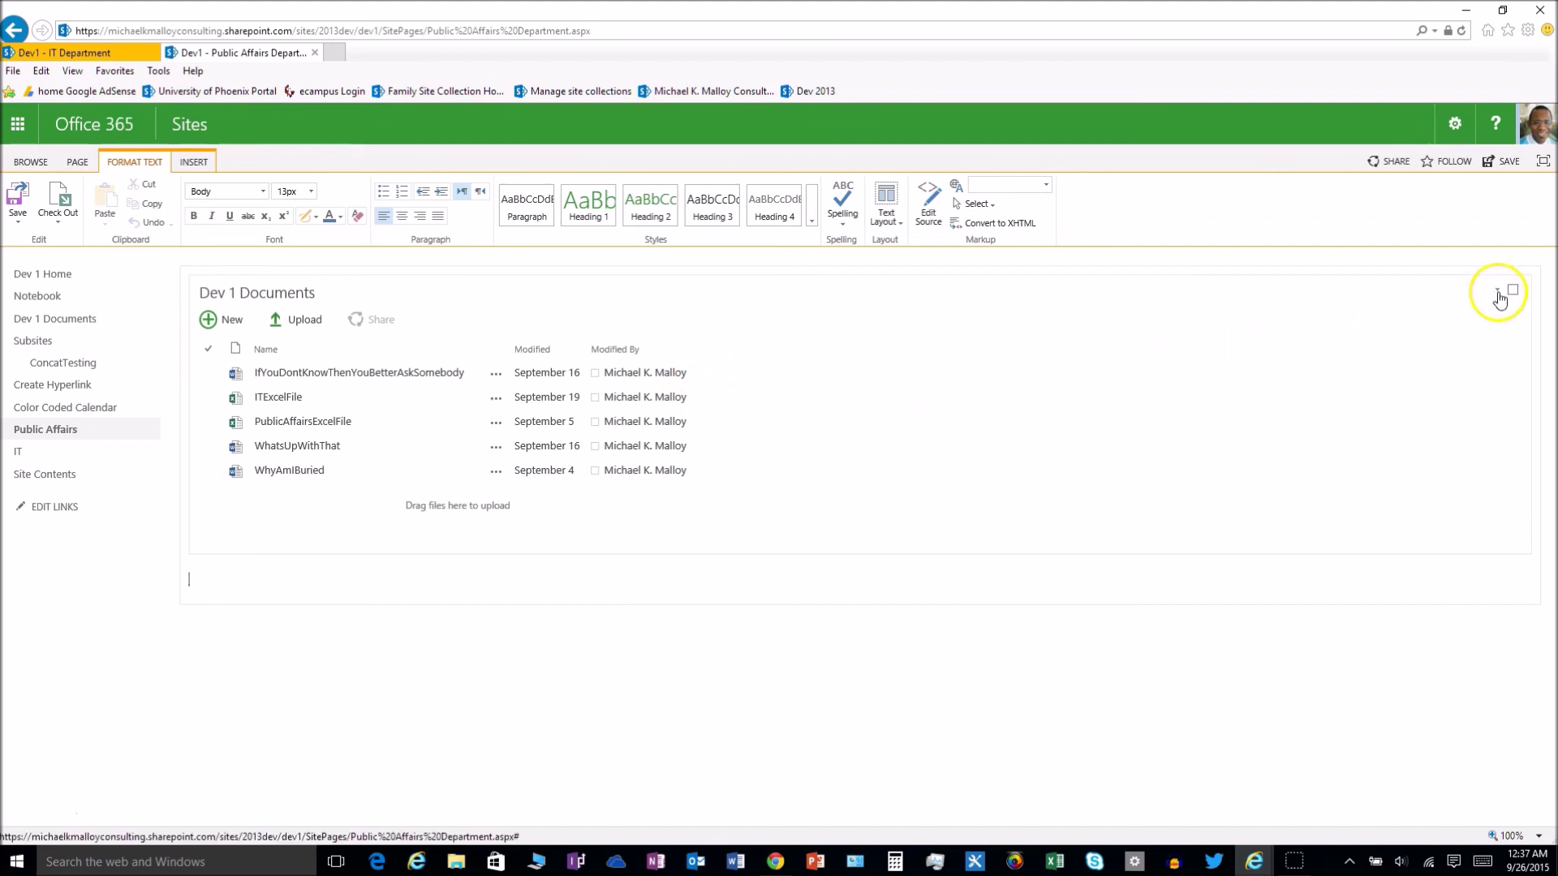
- Save the page and open the Dev 1 Documents part's current view for editing
click(1497, 289)
click(1441, 394)
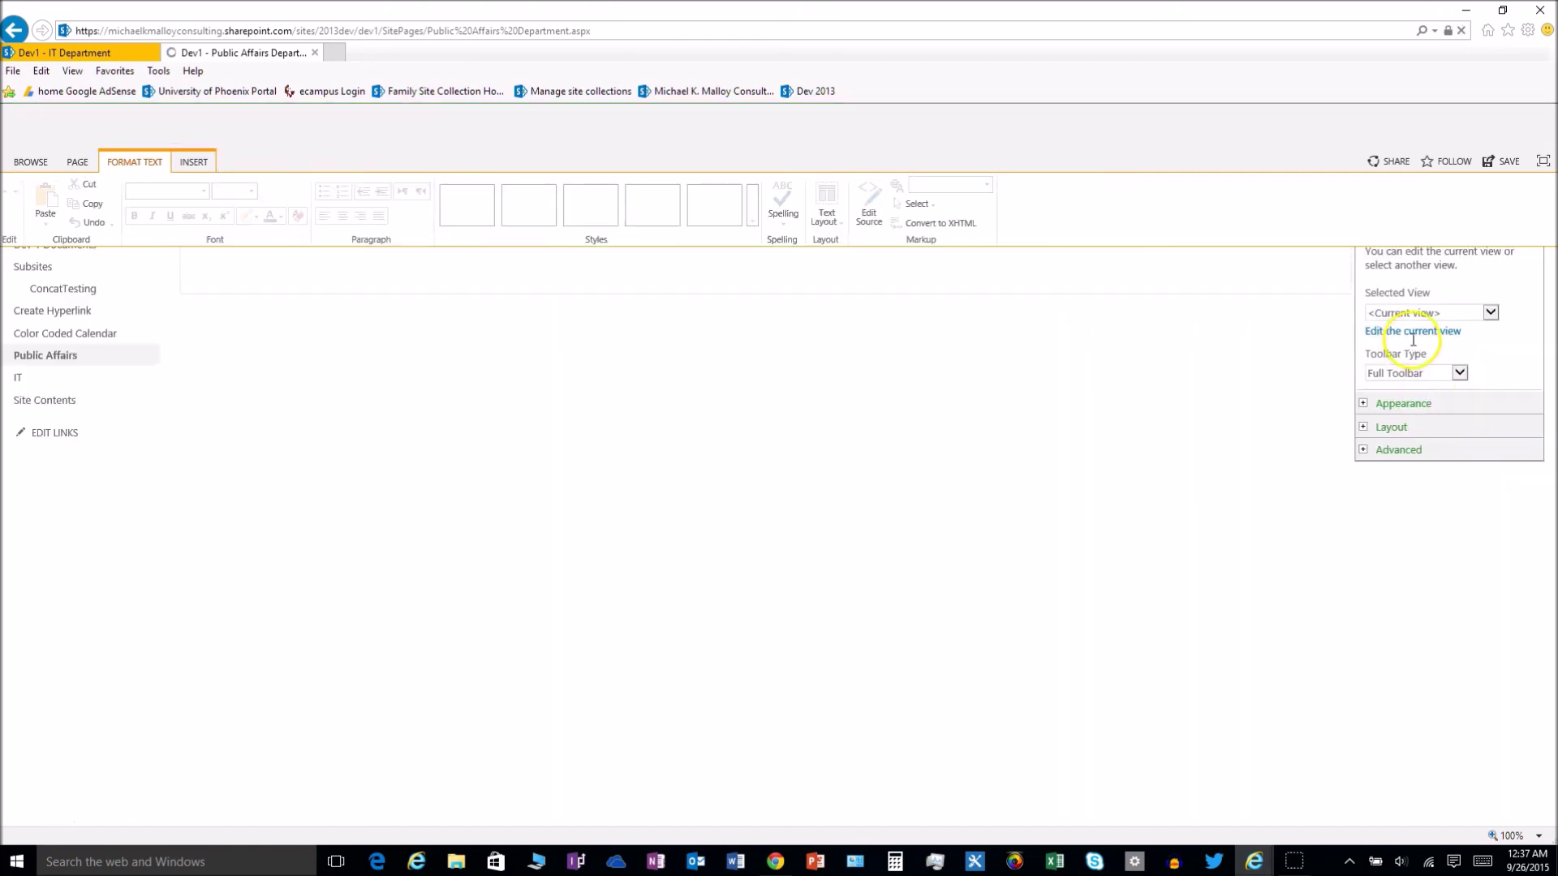
click(1410, 405)
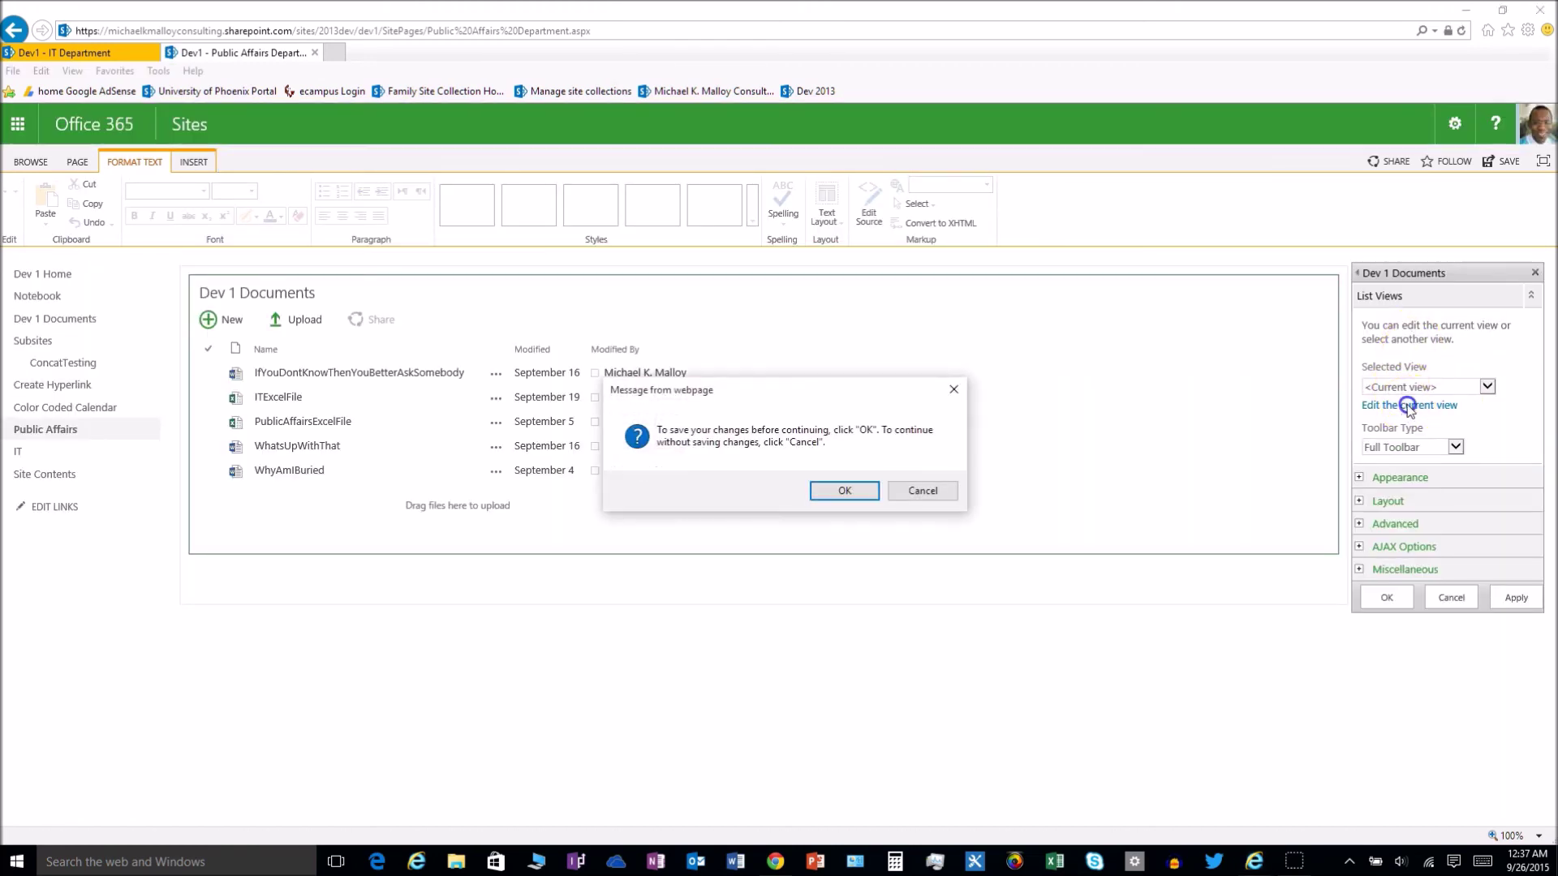
click(849, 489)
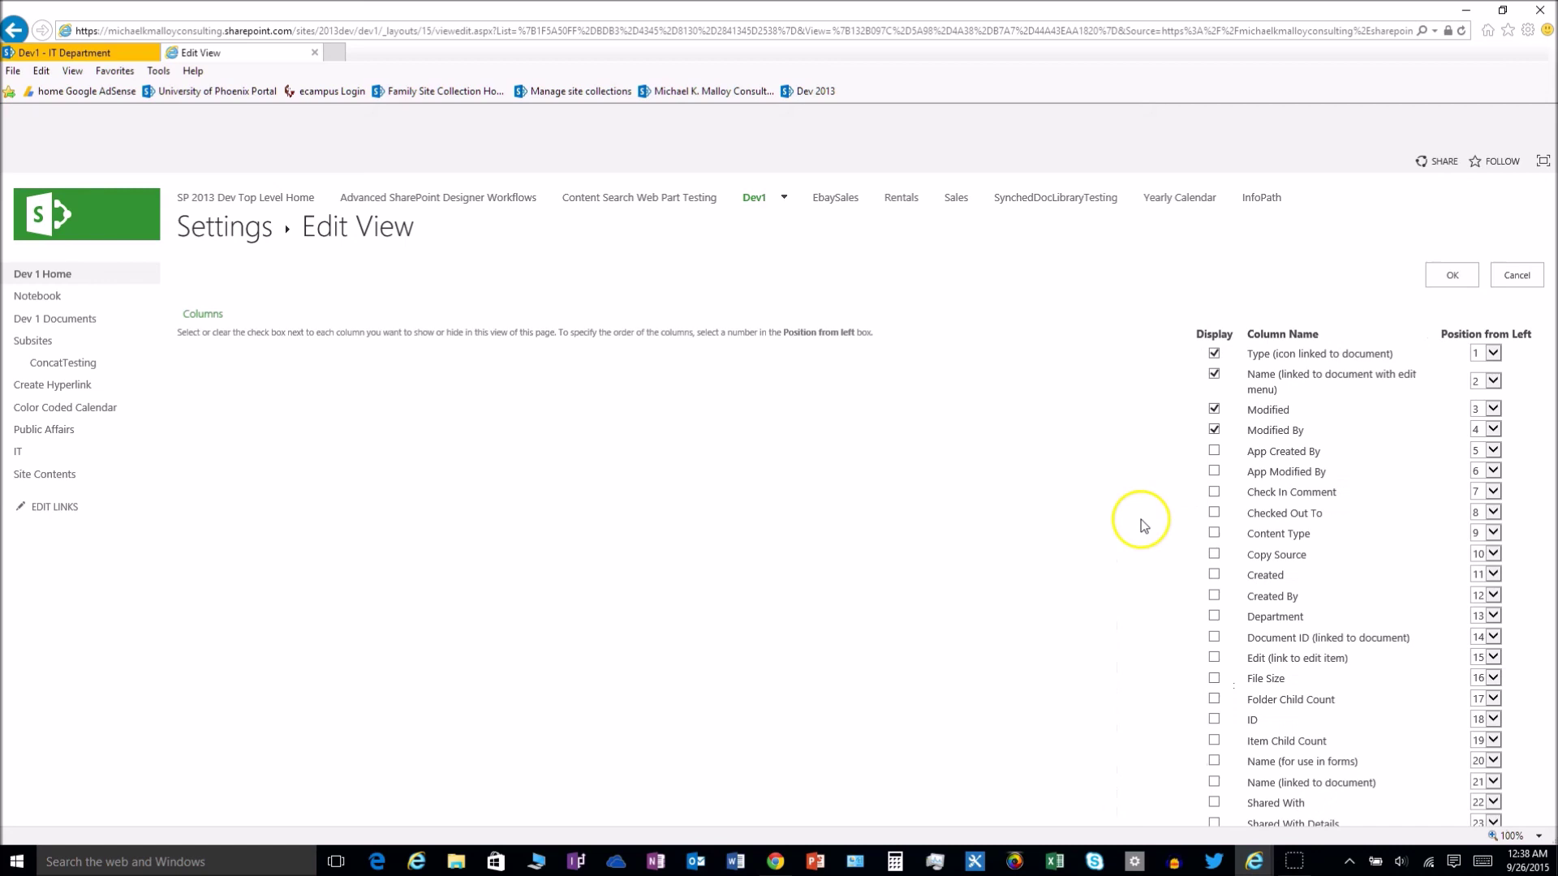
- Filter the view to items where Department equals 'Public Affairs', and save it
scroll(1224, 519, down, 8)
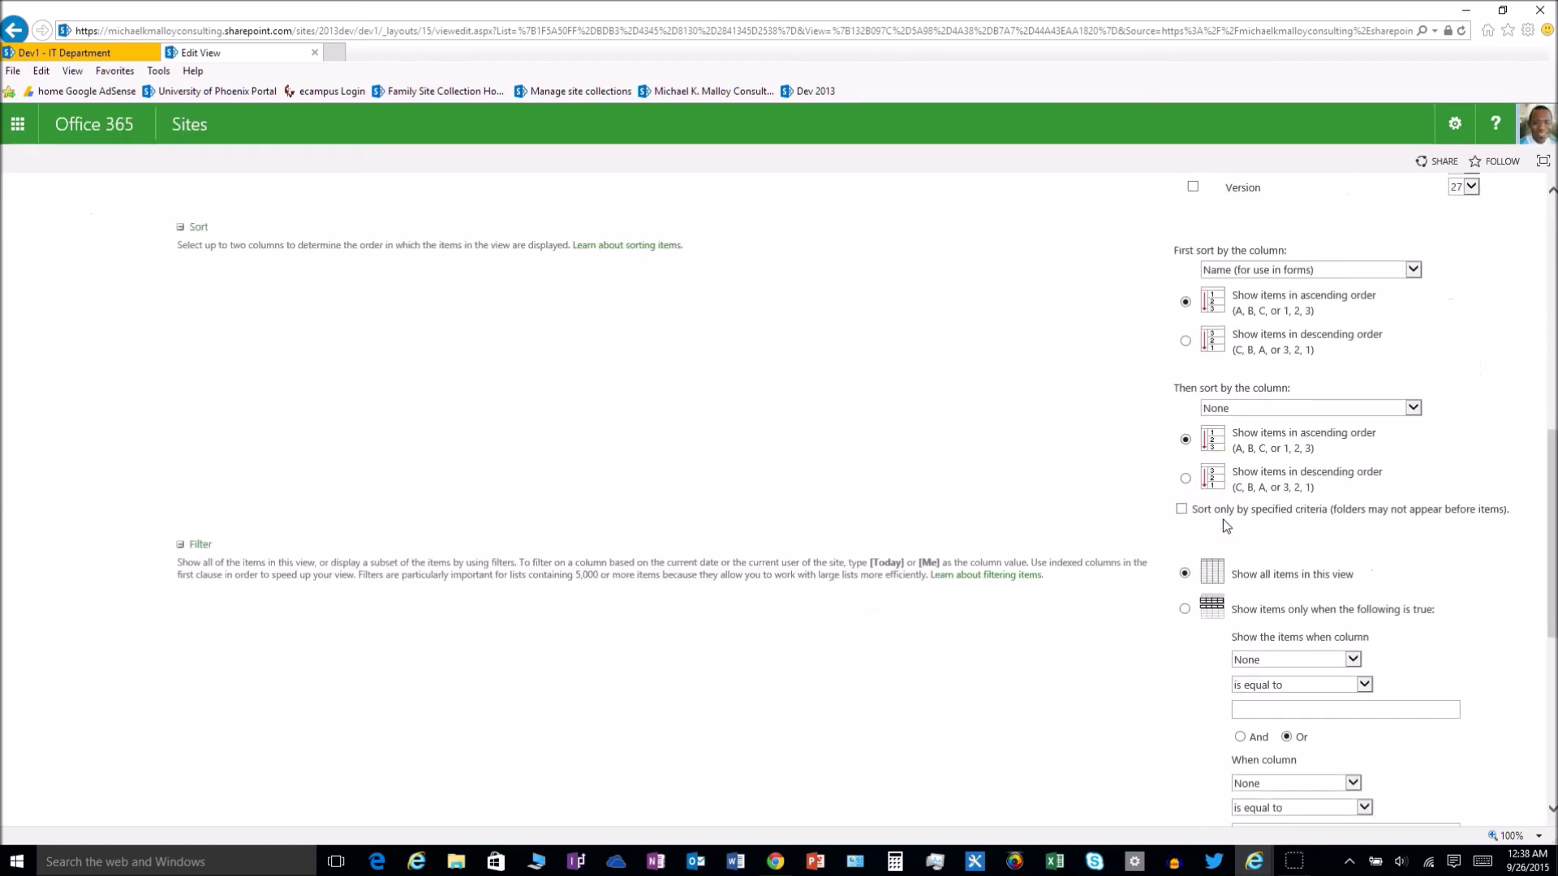
click(1183, 608)
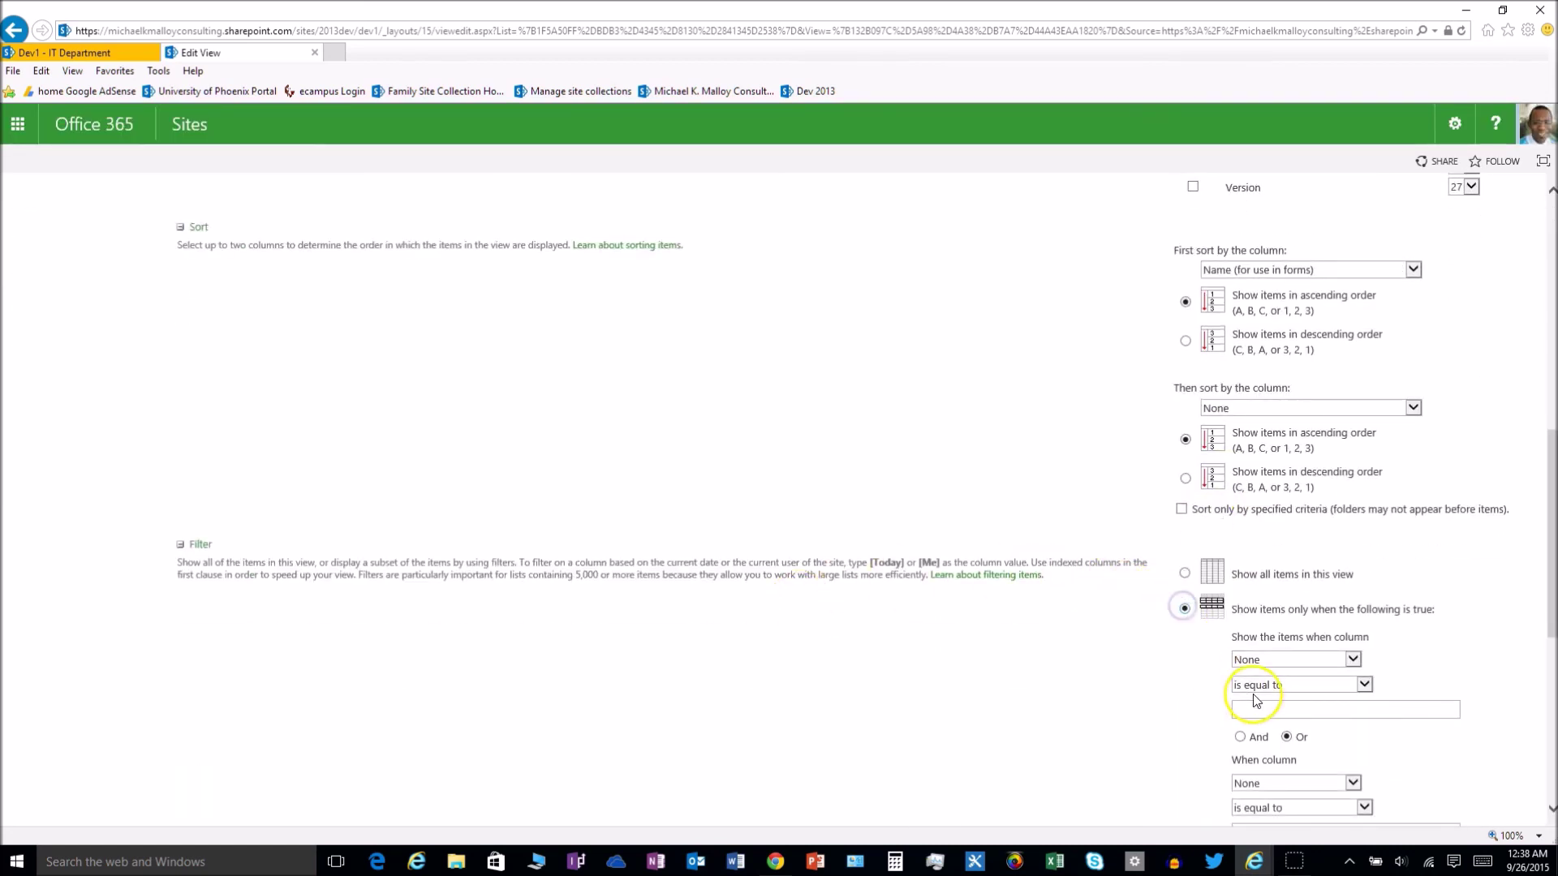
click(1270, 659)
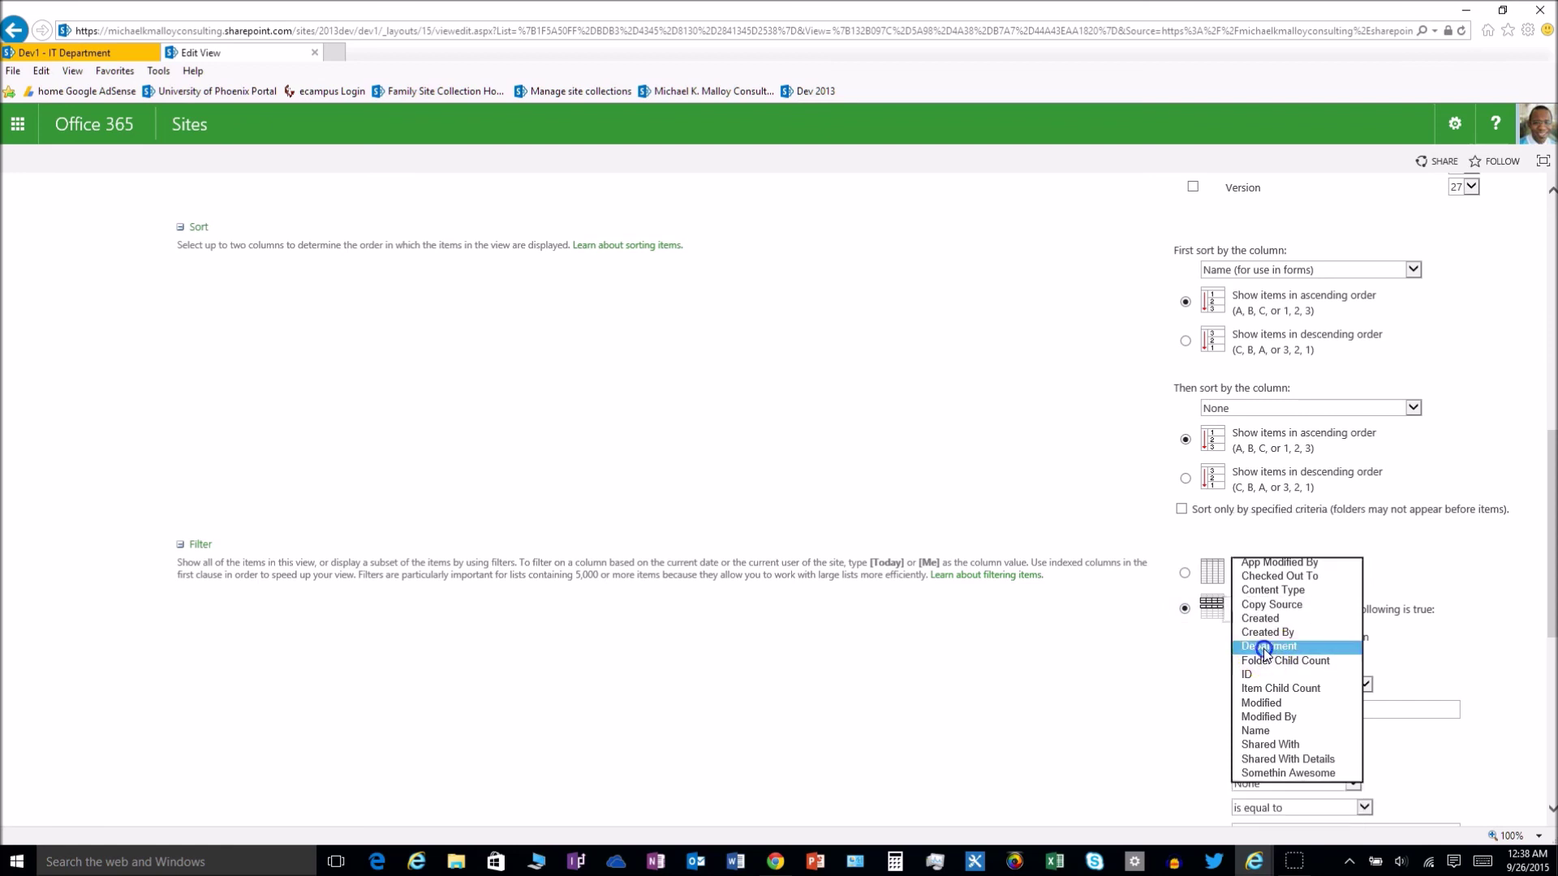
click(1265, 647)
click(1243, 710)
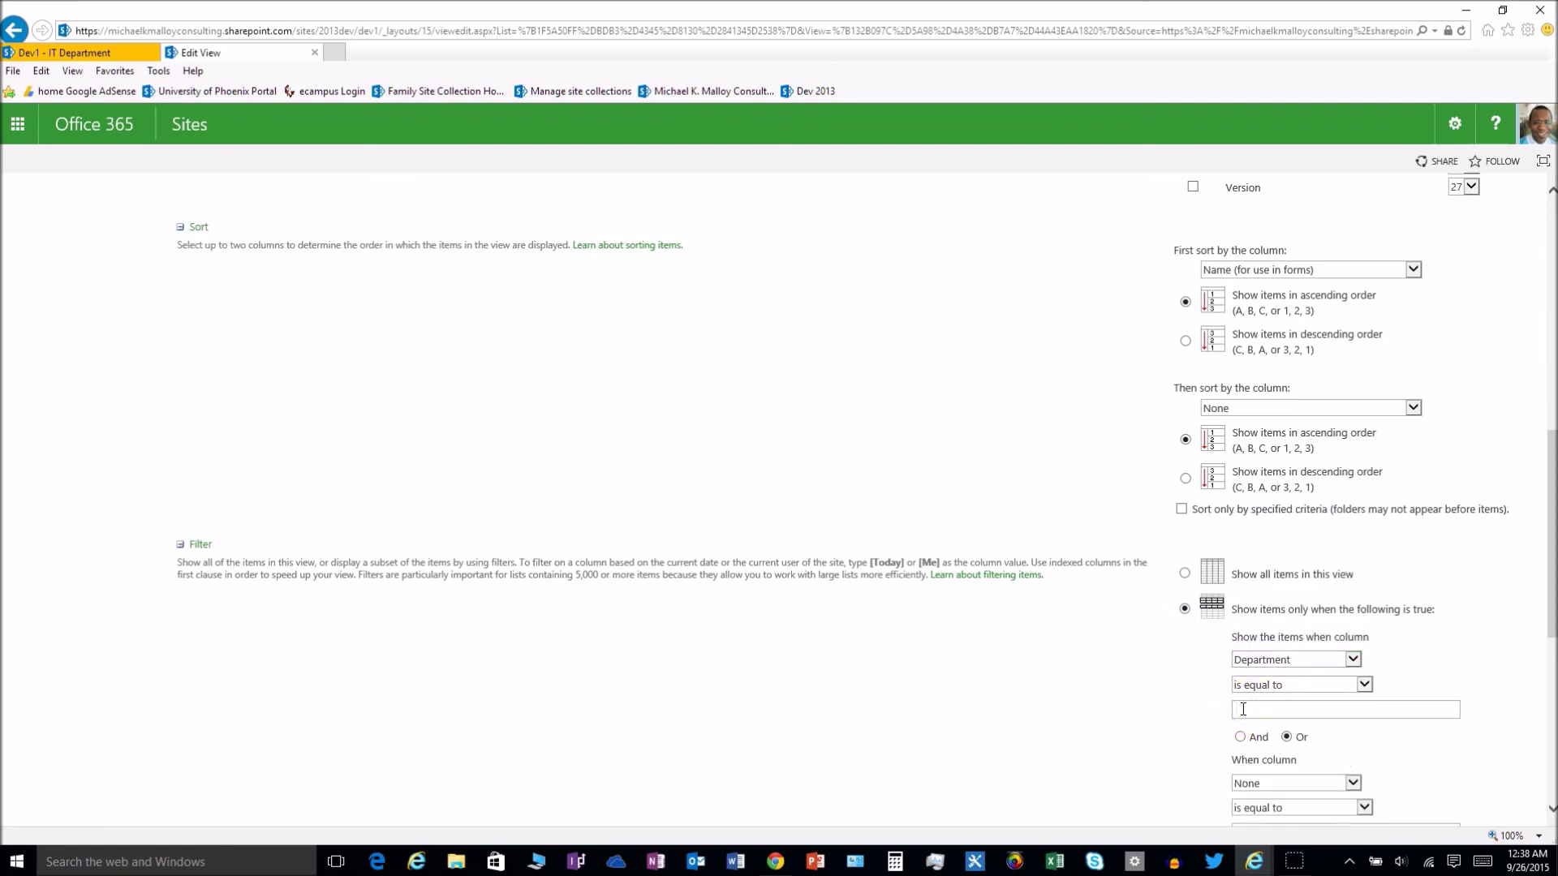
text(Public Affairs)
scroll(1247, 712, down, 6)
click(1430, 736)
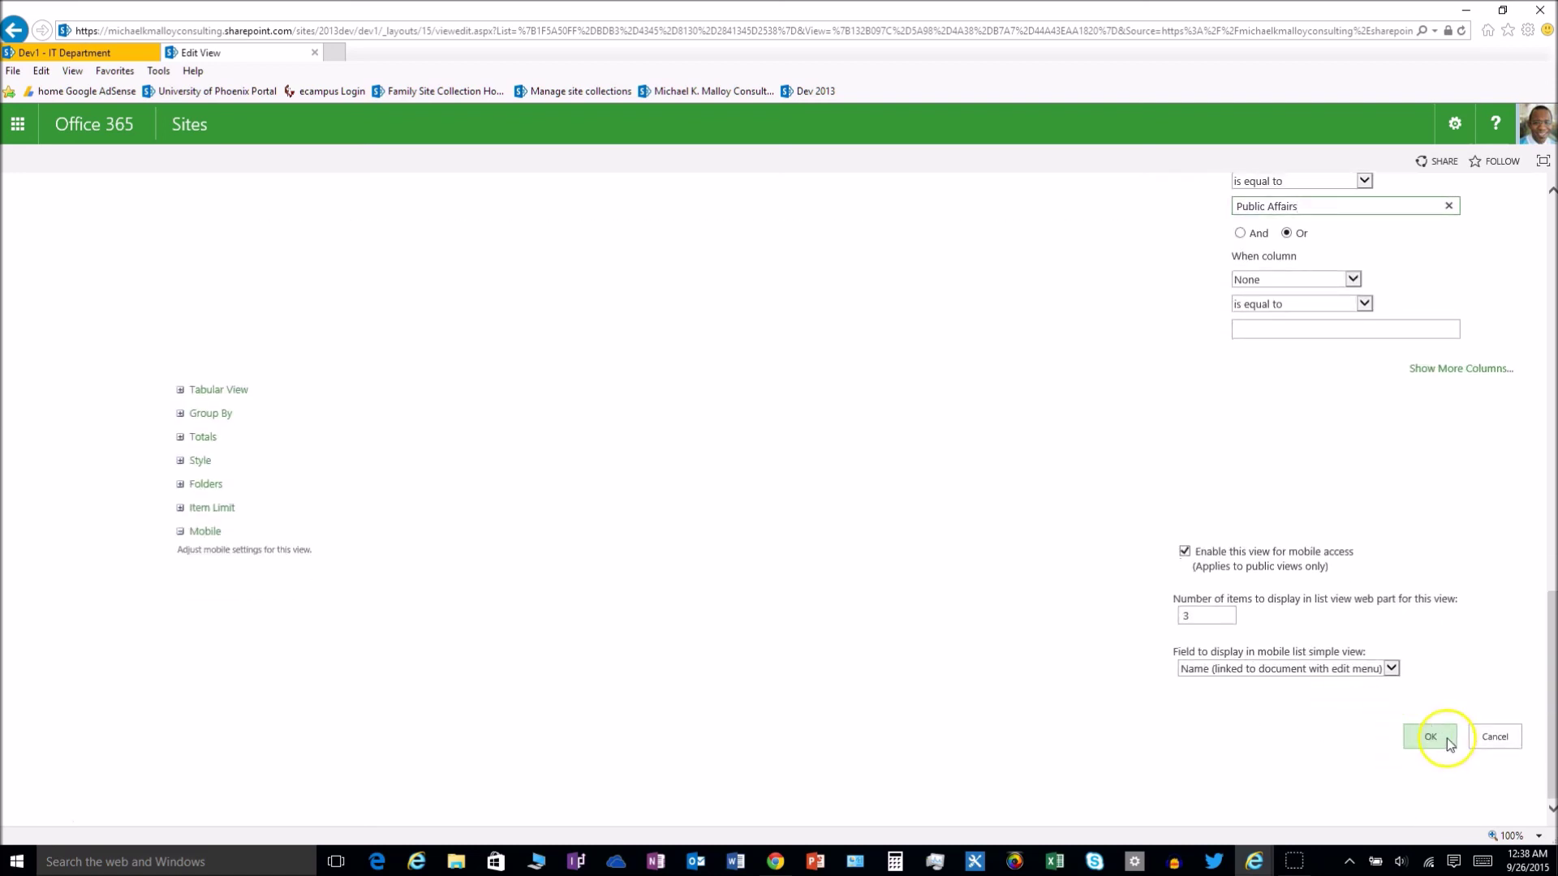